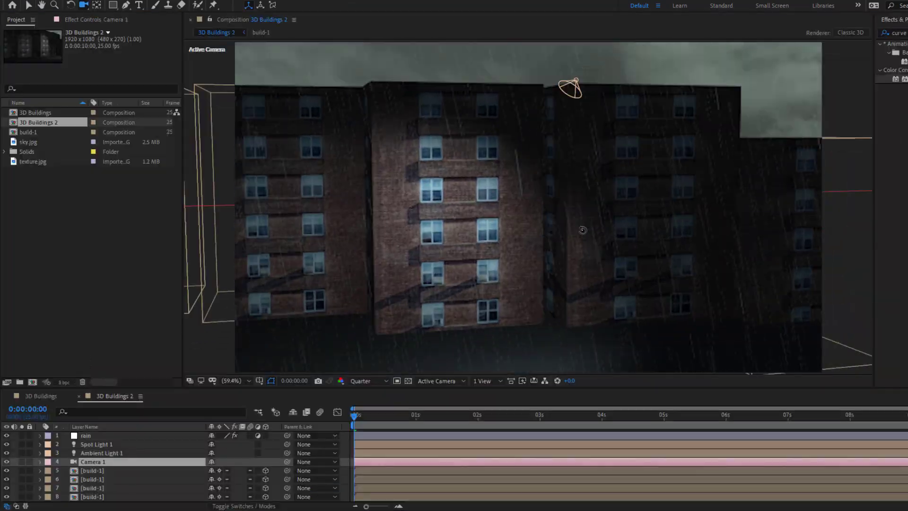
pyautogui.moveTo(583, 230); pyautogui.dragTo(634, 226)
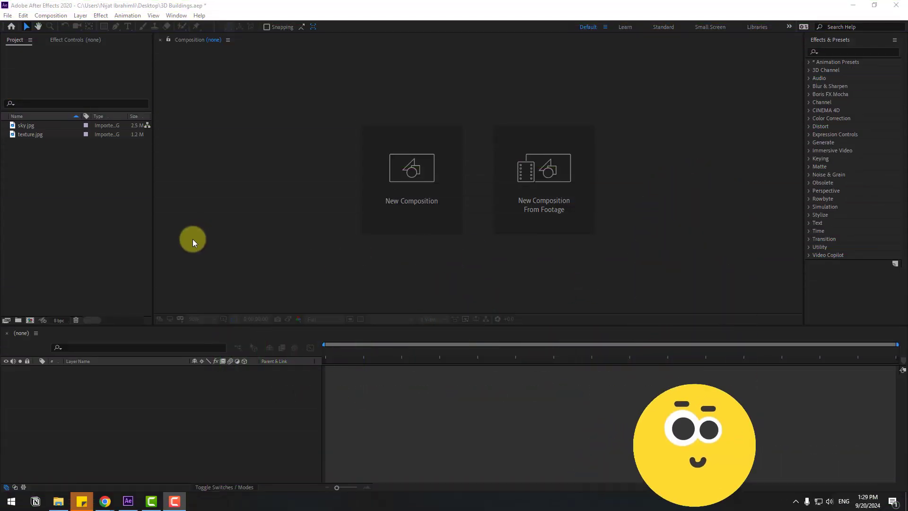
pyautogui.click(27, 129)
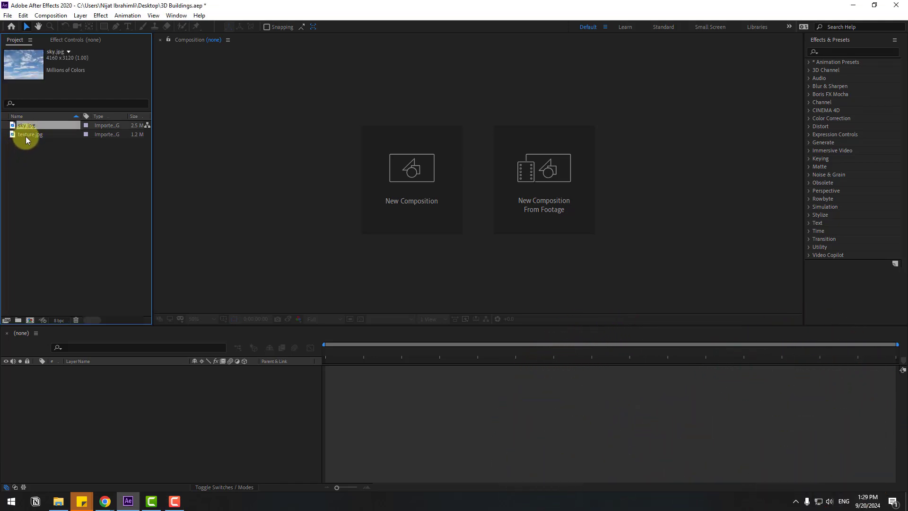
pyautogui.click(26, 137)
pyautogui.click(89, 185)
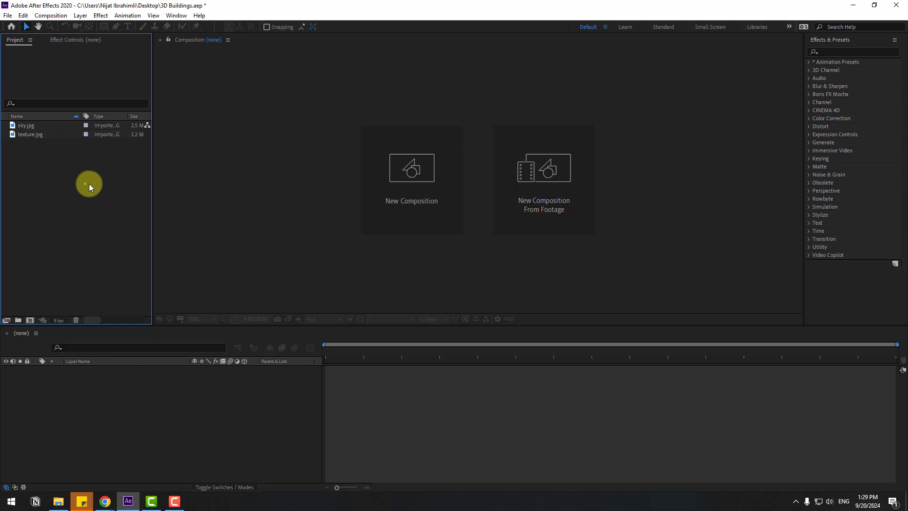
# Create a composition named 3D Buildings with the HDTV 1080 25 preset and a 10-second duration
pyautogui.rightClick(54, 175)
pyautogui.click(81, 183)
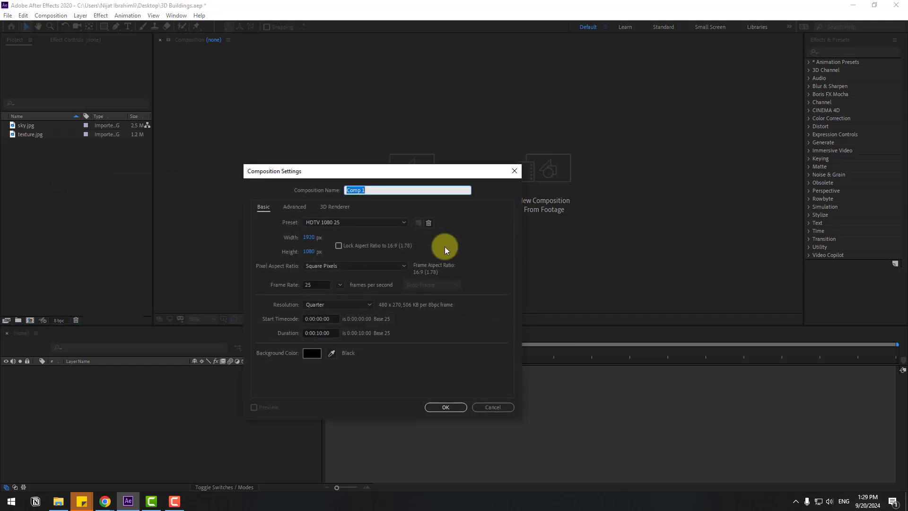
pyautogui.write('3D Buildings')
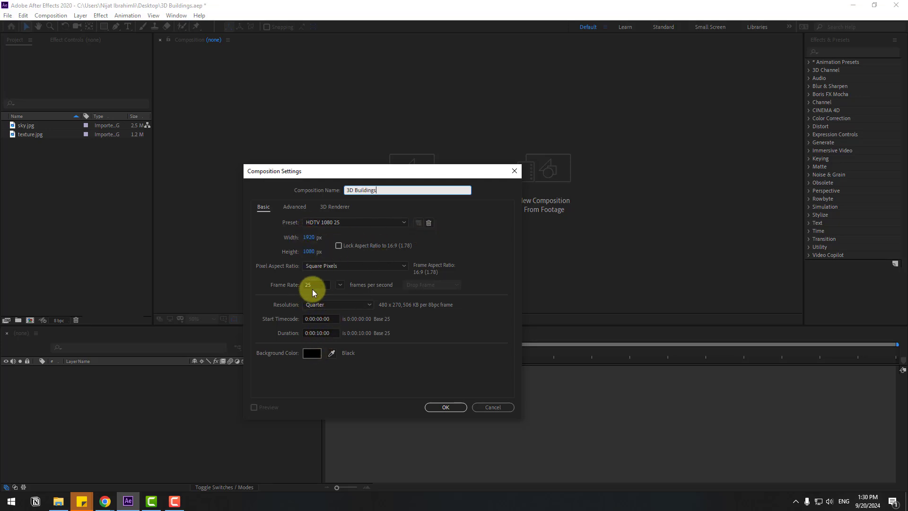
pyautogui.click(442, 407)
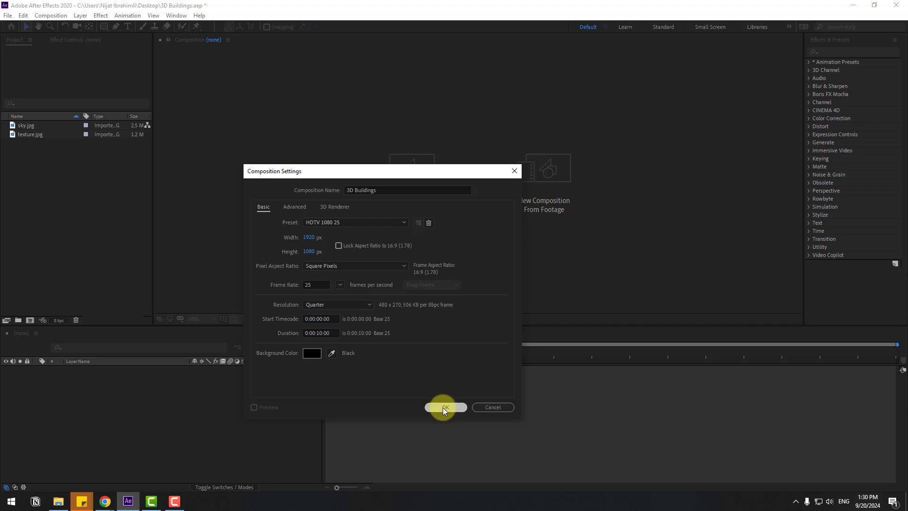
# Add texture.jpg to the 3D Buildings composition and scale the layer to 50%
pyautogui.moveTo(38, 146); pyautogui.dragTo(137, 391)
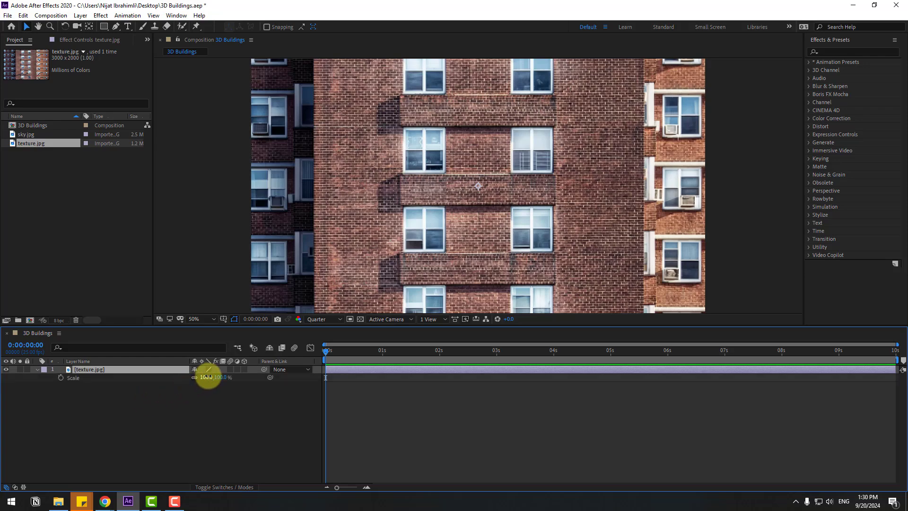
pyautogui.moveTo(205, 377)
pyautogui.mouseDown()
pyautogui.moveTo(179, 374)
pyautogui.moveTo(189, 374)
pyautogui.mouseUp()
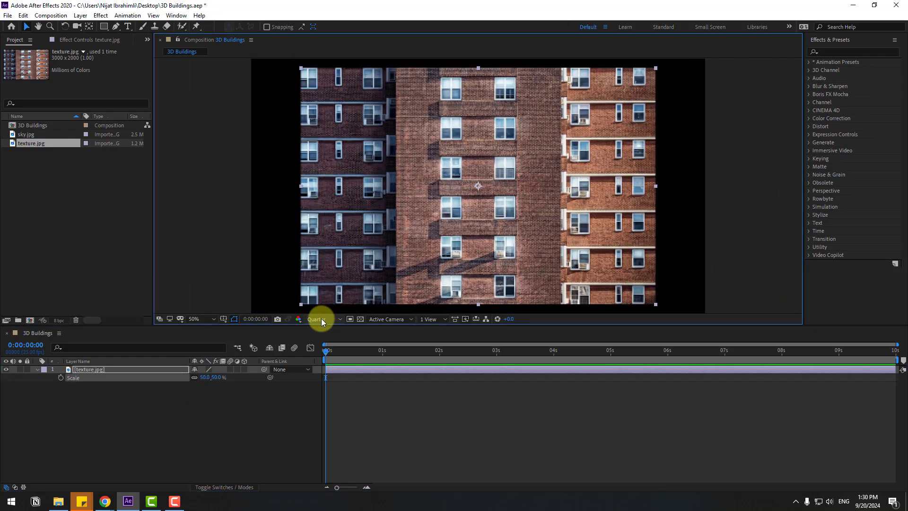
# Set the preview resolution to Full and draw a rectangular mask isolating the central brick facade with its two window columns
pyautogui.click(321, 319)
pyautogui.click(327, 343)
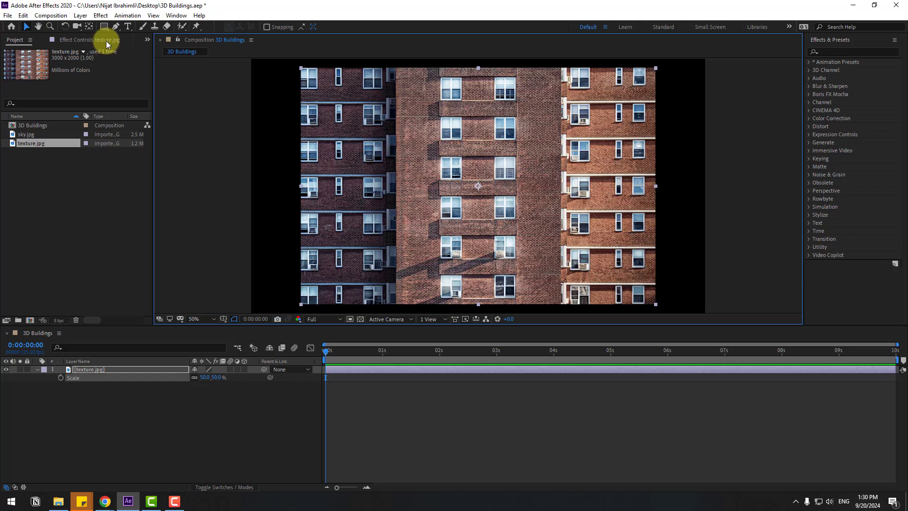
pyautogui.click(104, 27)
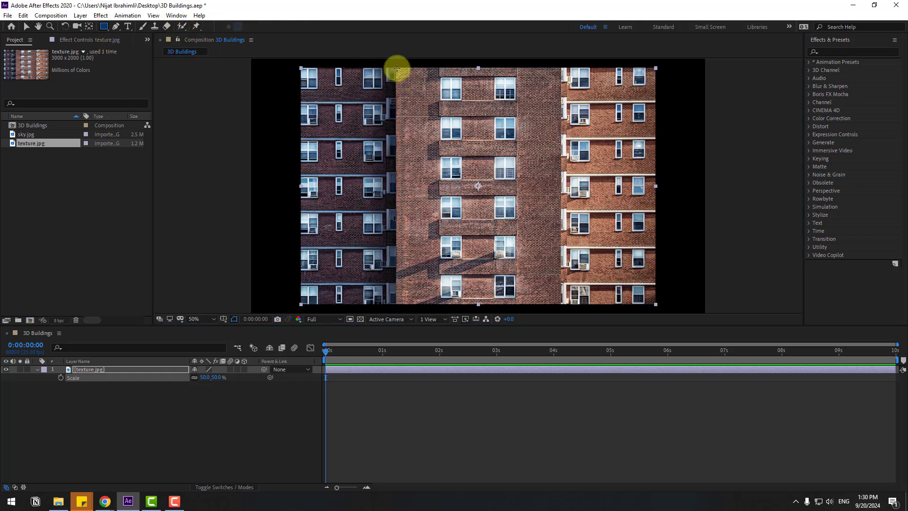
pyautogui.moveTo(396, 68); pyautogui.dragTo(560, 302)
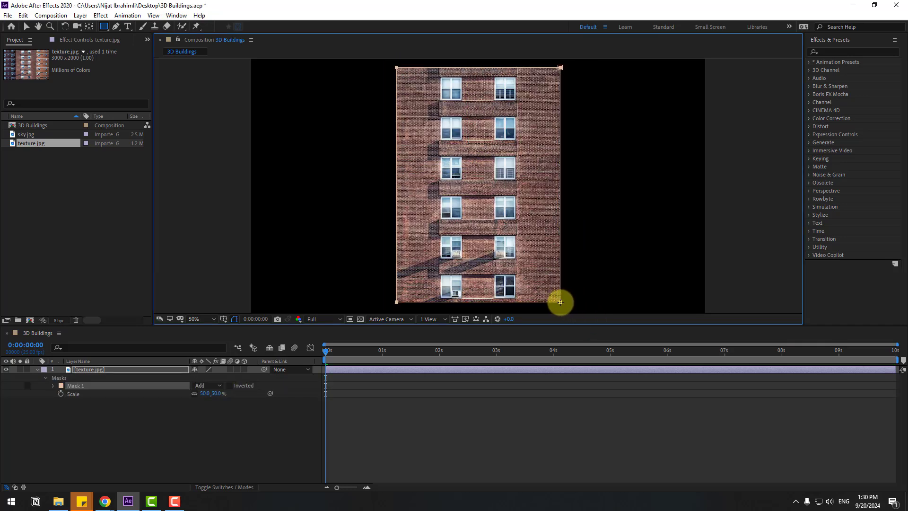
pyautogui.click(21, 25)
pyautogui.click(95, 405)
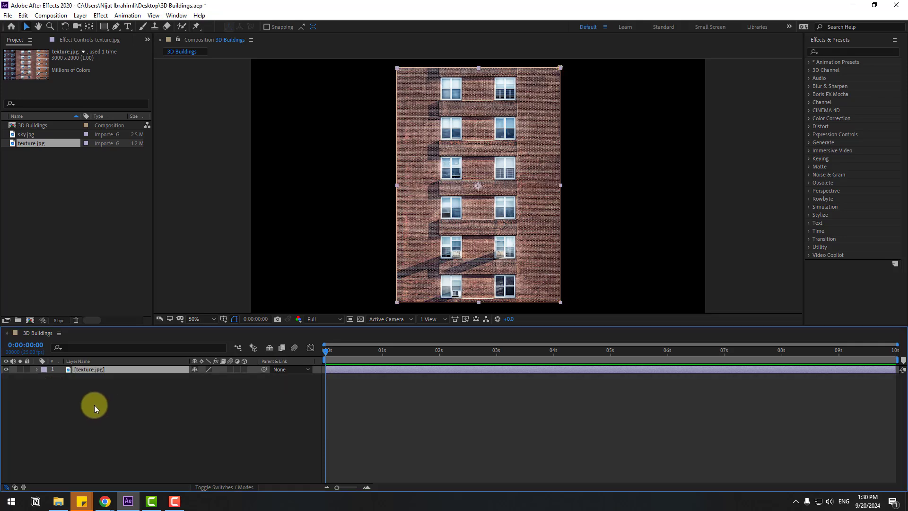
# Rename the masked texture layer as front
pyautogui.click(87, 373)
pyautogui.press('Return')
pyautogui.write('front')
pyautogui.press('Return')
pyautogui.click(127, 405)
# Duplicate the front layer and name the copy left
pyautogui.click(81, 370)
pyautogui.hotkey('ctrl', 'd')
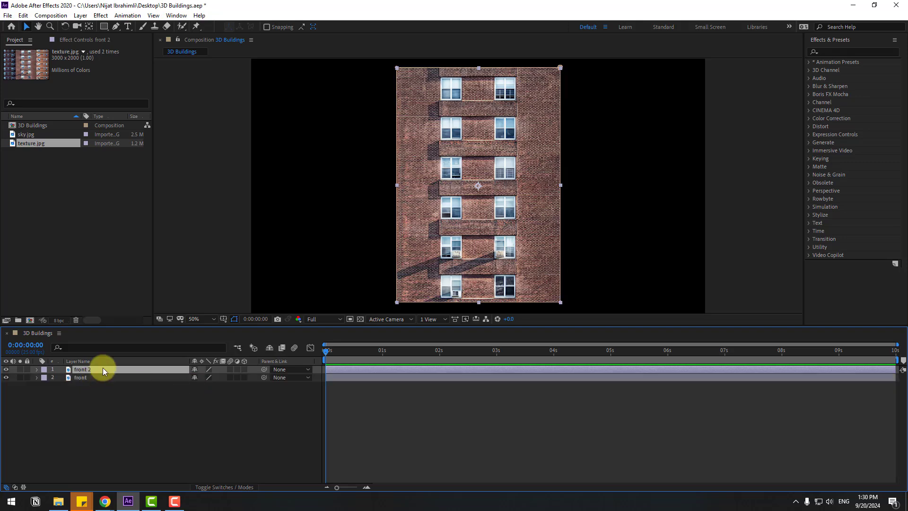
pyautogui.press('Return')
pyautogui.write('left')
pyautogui.press('Return')
# Duplicate the left layer and name the copy right
pyautogui.hotkey('ctrl', 'd')
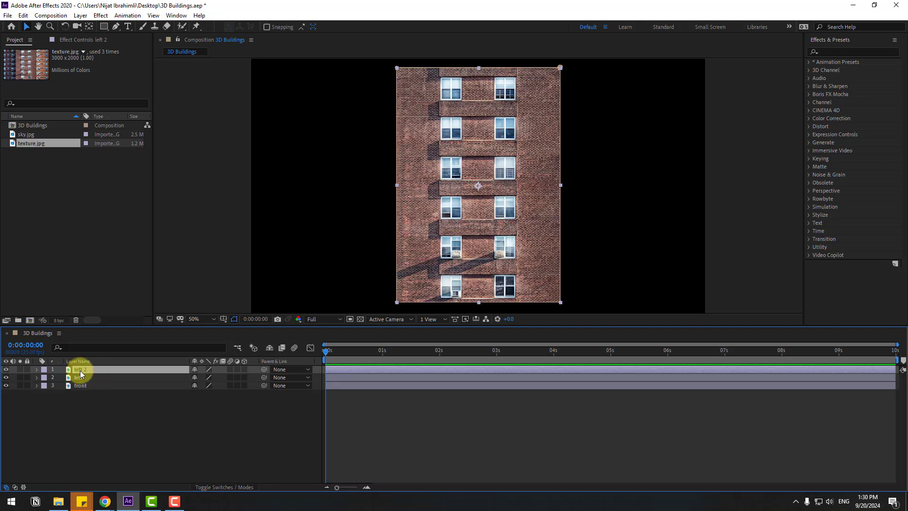
pyautogui.press('Return')
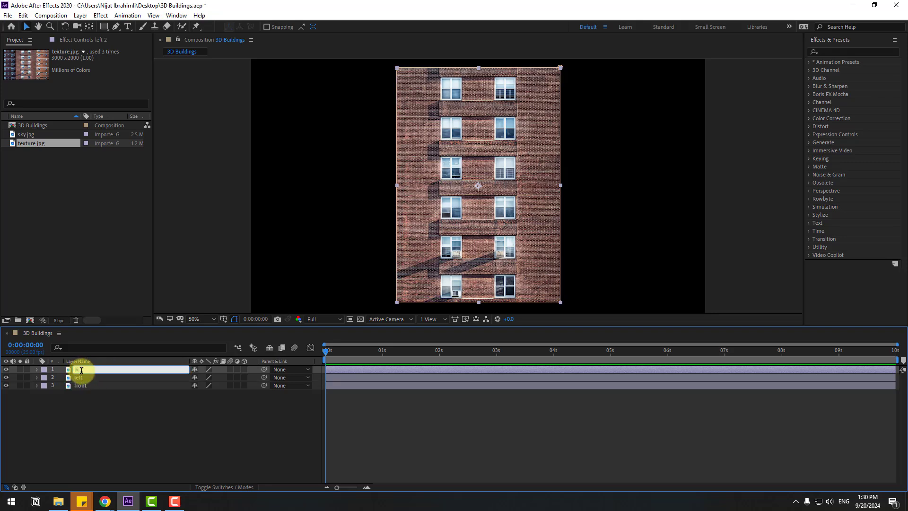
pyautogui.write('right')
pyautogui.press('Return')
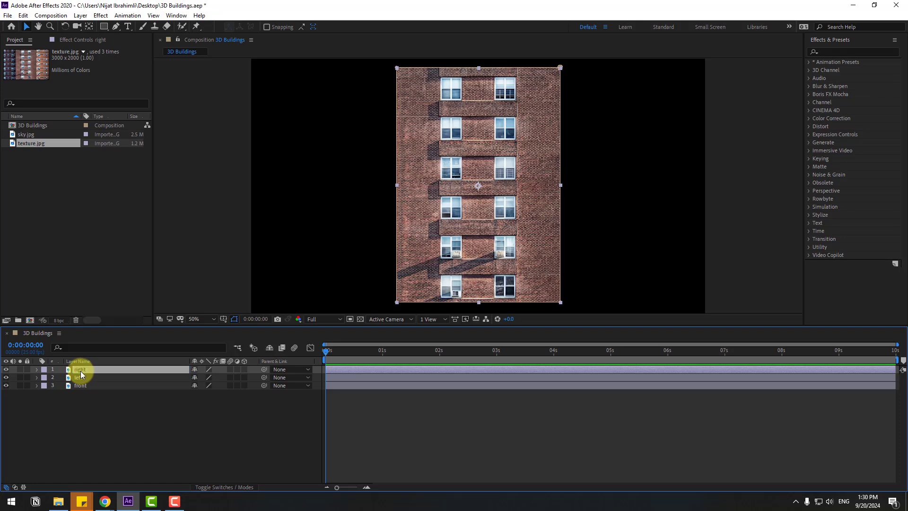
# Duplicate the right layer and name the copy back
pyautogui.hotkey('ctrl', 'd')
pyautogui.press('Return')
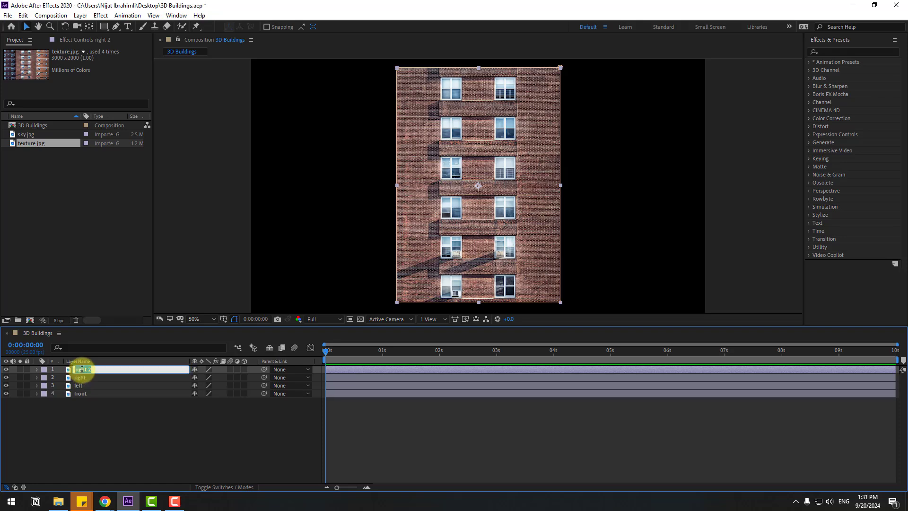
pyautogui.write('back')
pyautogui.press('Return')
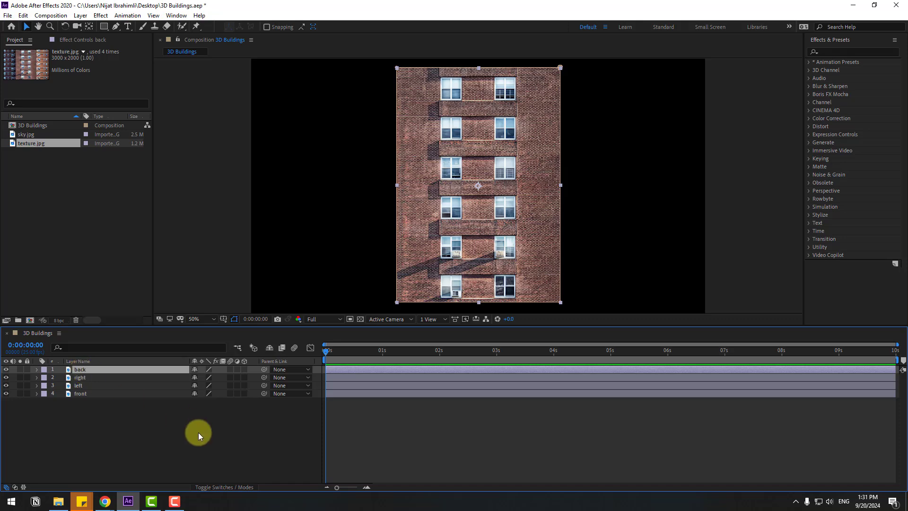
# With Anchor Point Mover, place the left layer's anchor at its left edge centre and the right layer's anchor at its right edge centre
pyautogui.click(176, 15)
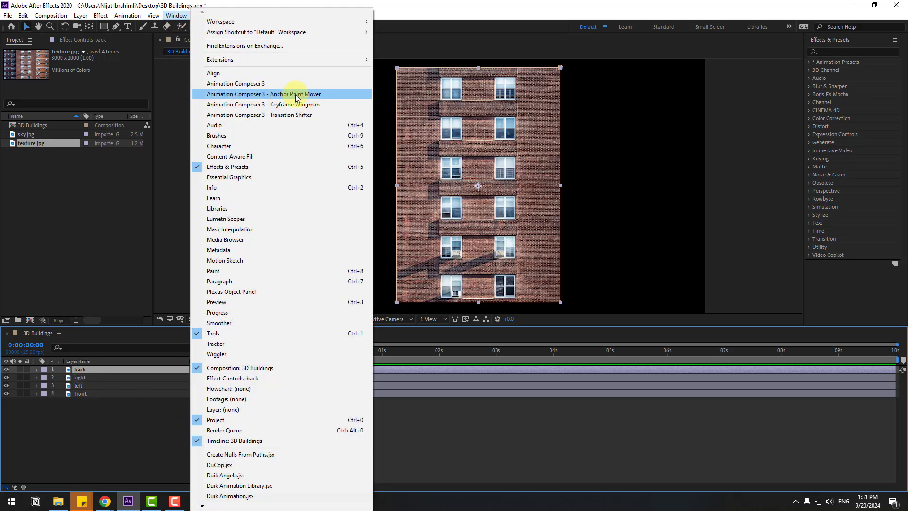
pyautogui.click(319, 94)
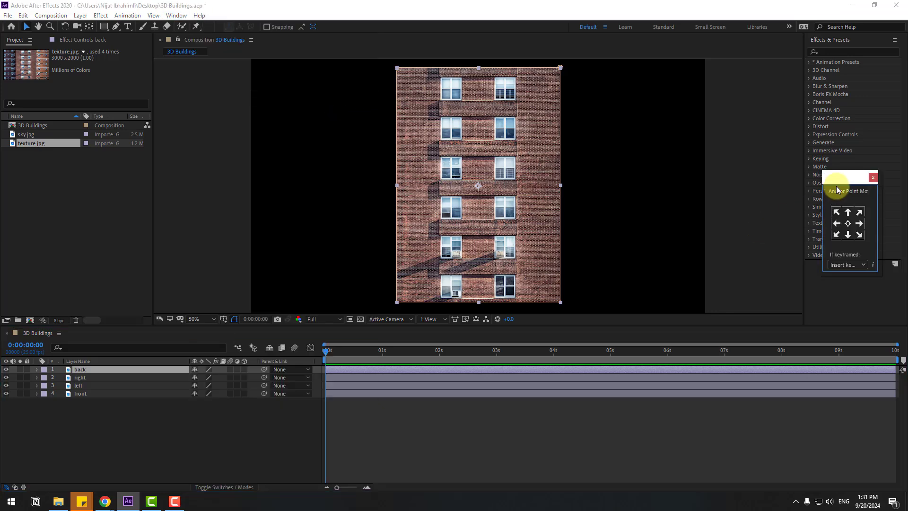
pyautogui.moveTo(831, 177); pyautogui.dragTo(703, 165)
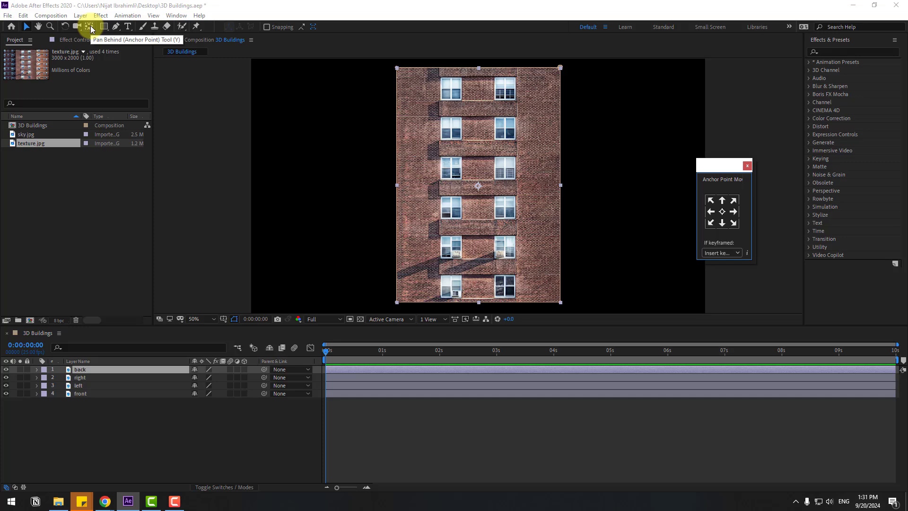
pyautogui.click(78, 385)
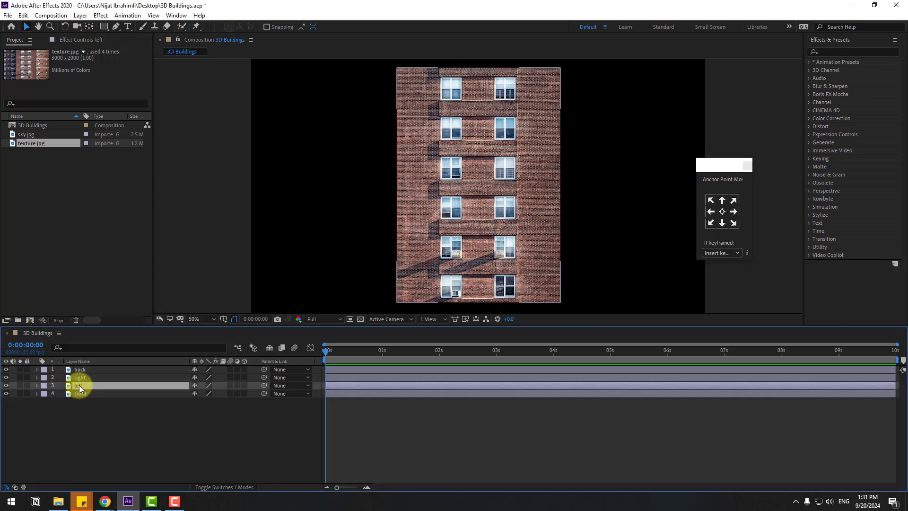
pyautogui.click(712, 212)
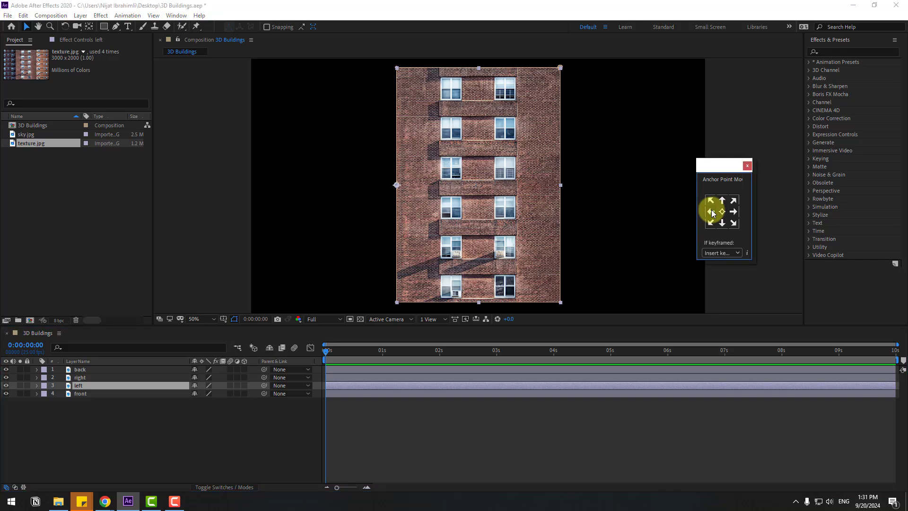
pyautogui.click(76, 378)
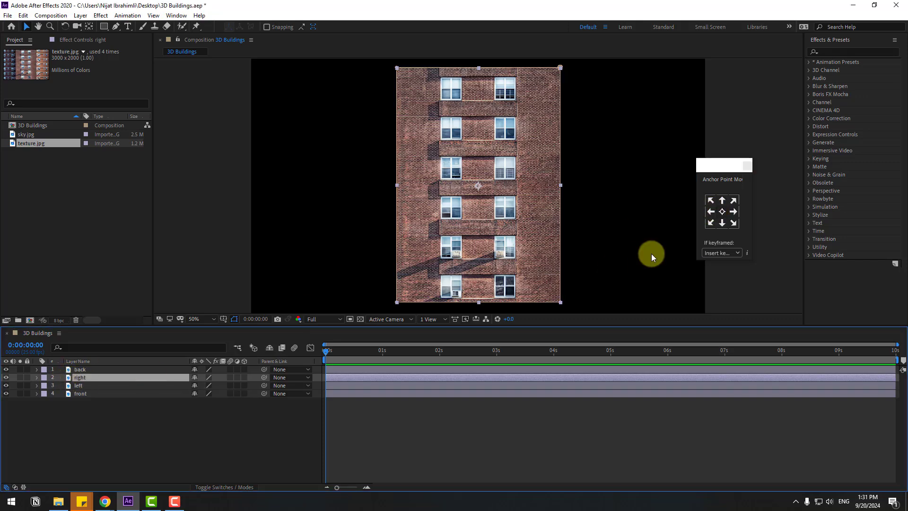
pyautogui.click(734, 211)
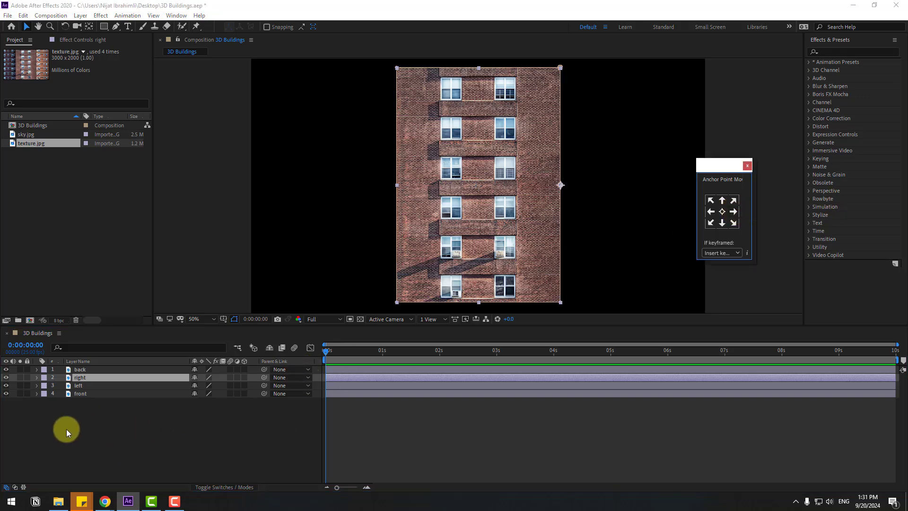
# Make all four wall layers 3D and switch the composition view to Custom View 1
pyautogui.moveTo(67, 430); pyautogui.dragTo(82, 367)
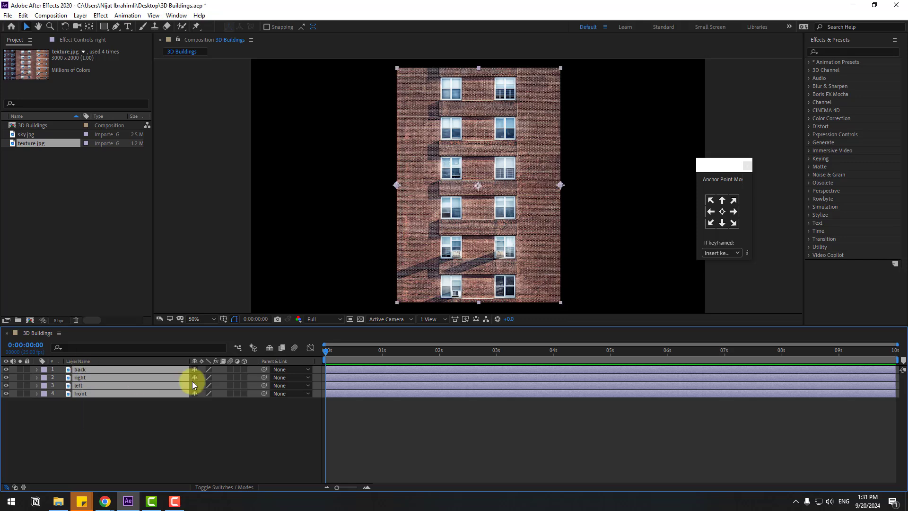
pyautogui.click(245, 370)
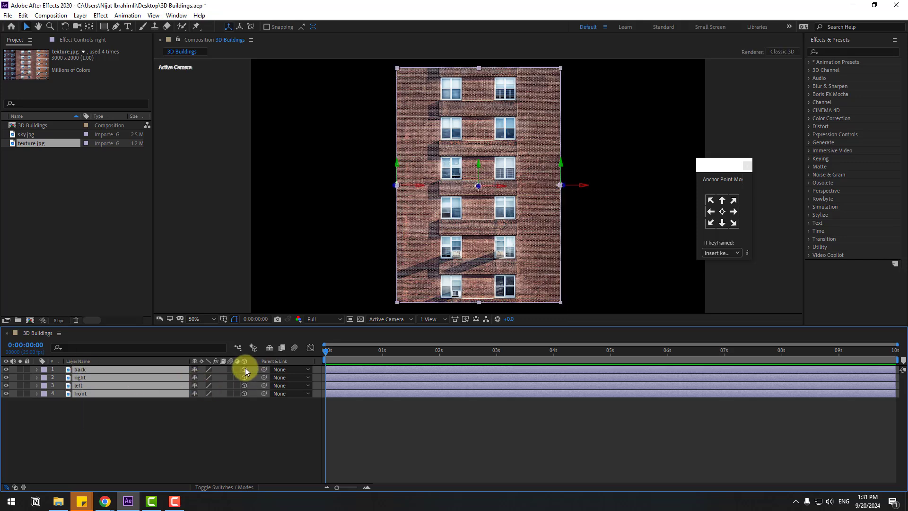
pyautogui.click(372, 319)
pyautogui.click(395, 409)
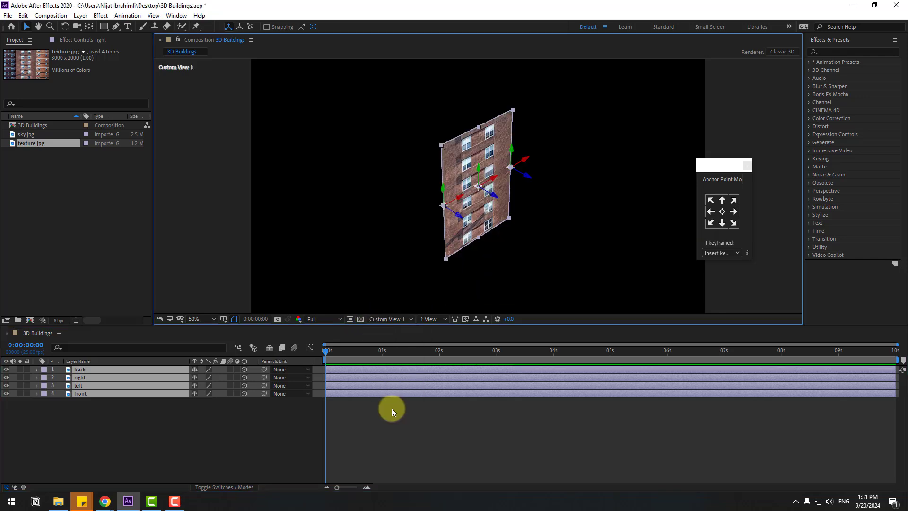
# Set the left layer's Y Rotation to -90°
pyautogui.click(109, 427)
pyautogui.click(86, 384)
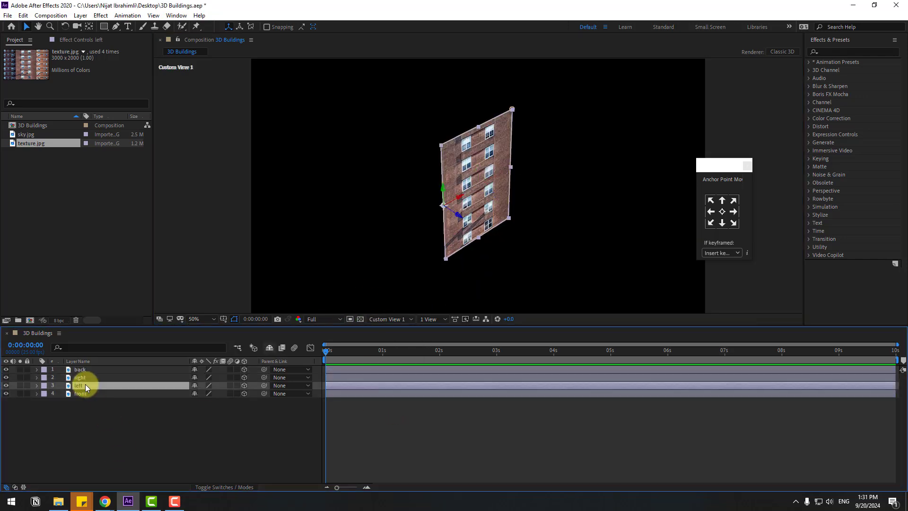
pyautogui.press('r')
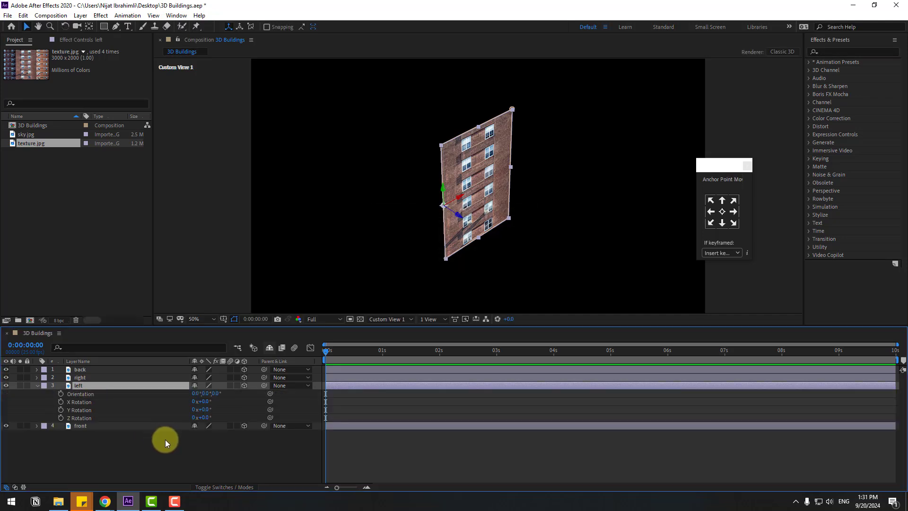
pyautogui.click(84, 410)
pyautogui.click(208, 410)
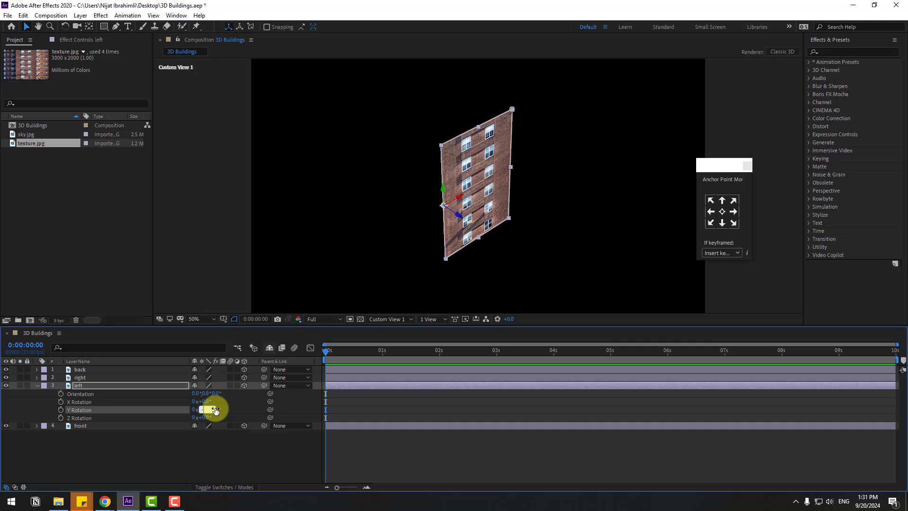
pyautogui.write('-90')
pyautogui.press('Return')
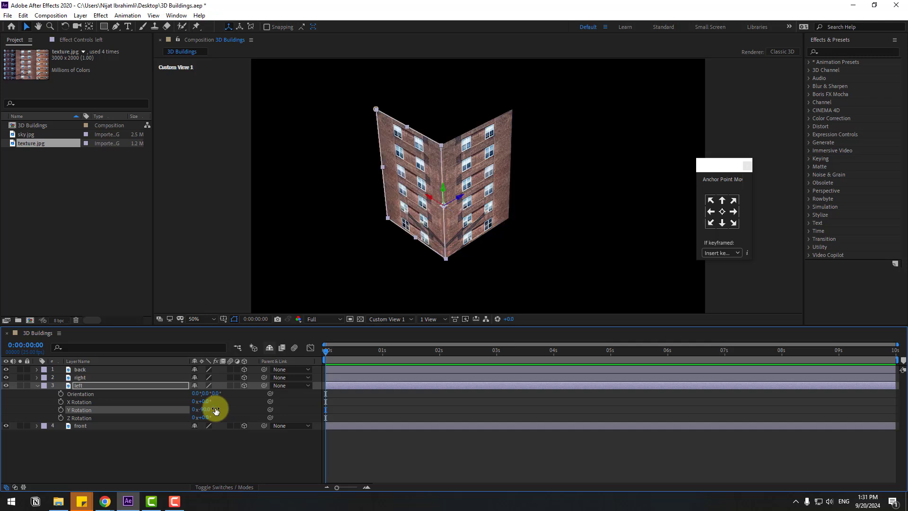
pyautogui.click(158, 457)
# Set the right layer's Y Rotation to 90°
pyautogui.click(80, 378)
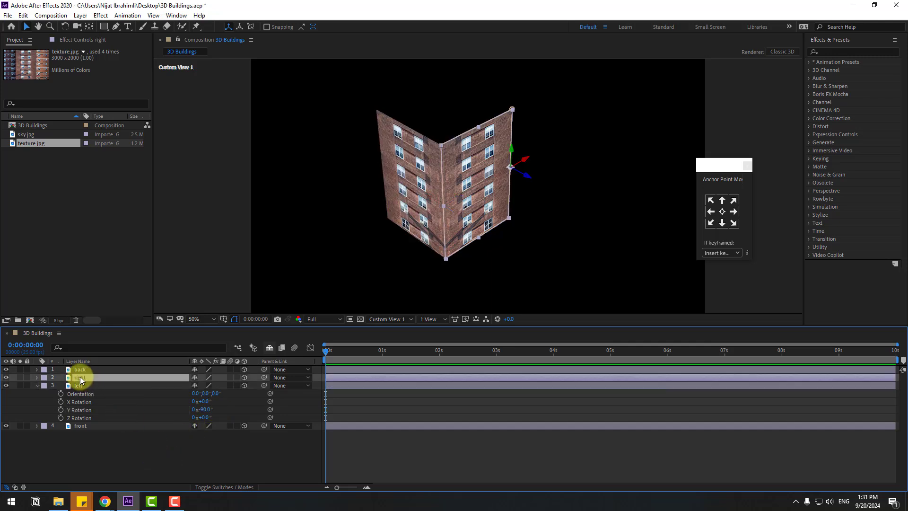
pyautogui.press('r')
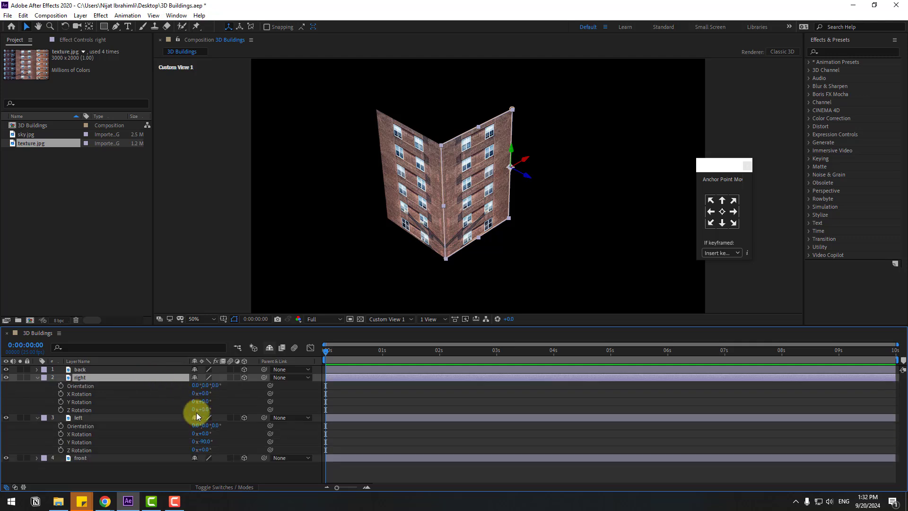
pyautogui.click(83, 403)
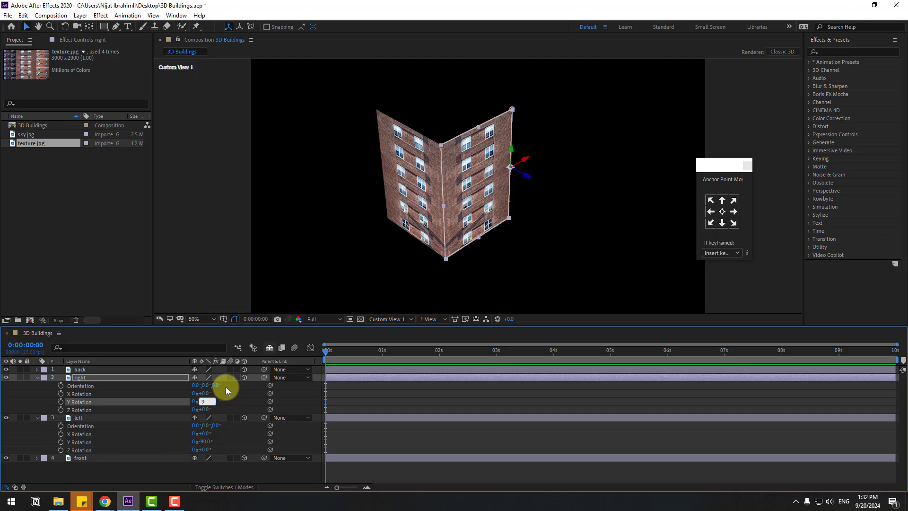
pyautogui.press('Return')
pyautogui.click(81, 376)
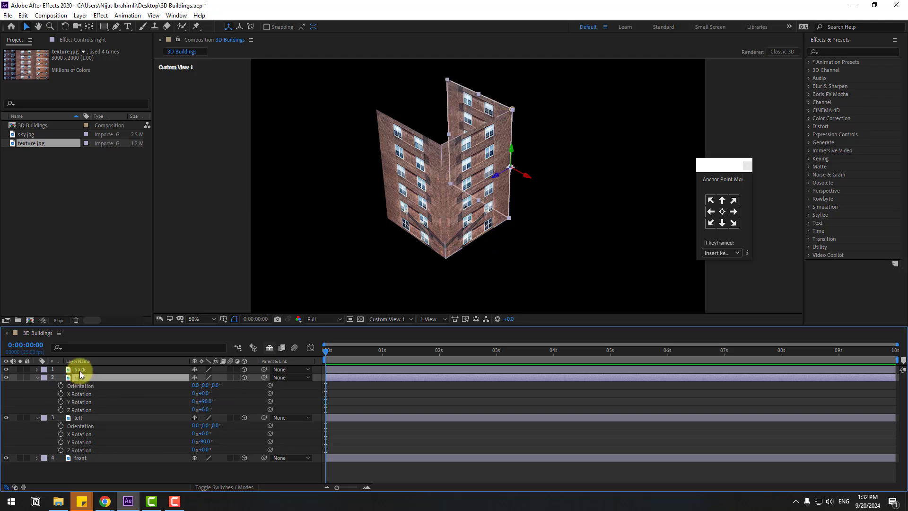
# With Snapping enabled, move the back layer along its Z axis until it meets the rear edges of the side walls
pyautogui.click(80, 371)
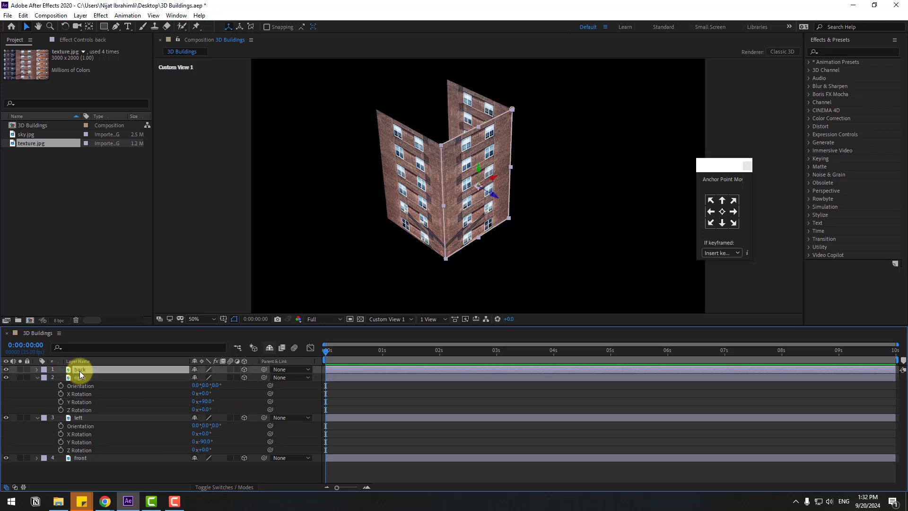
pyautogui.click(267, 27)
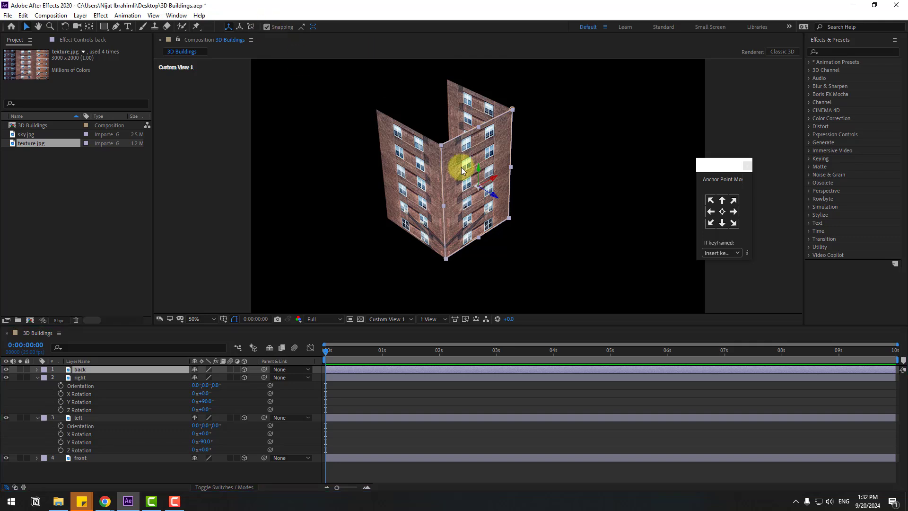
pyautogui.moveTo(338, 195); pyautogui.dragTo(395, 235)
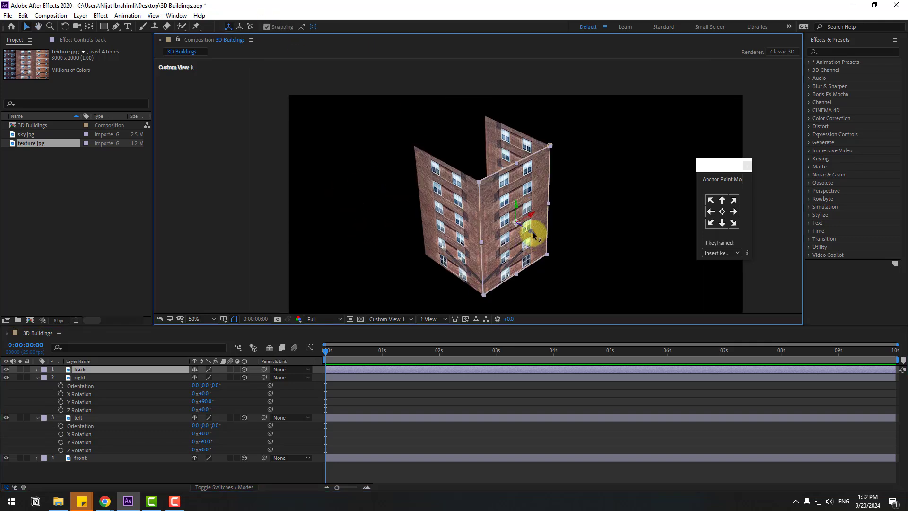
pyautogui.moveTo(533, 235); pyautogui.dragTo(518, 223)
pyautogui.scroll(2, 390, 153)
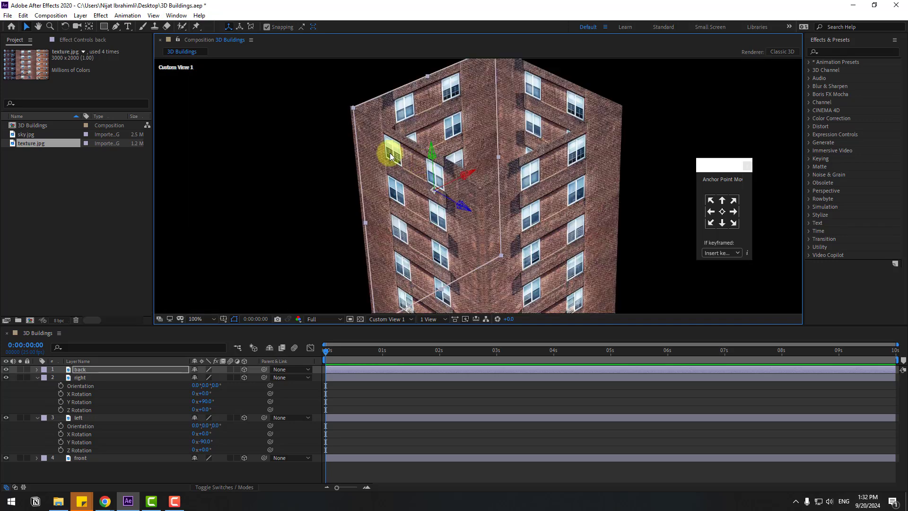
pyautogui.scroll(2, 467, 228)
pyautogui.scroll(-1, 511, 280)
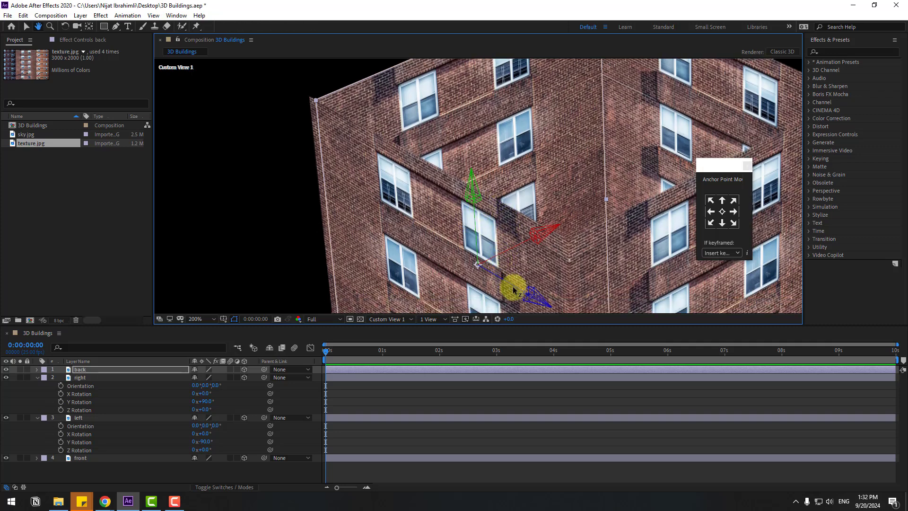
pyautogui.scroll(-2, 530, 295)
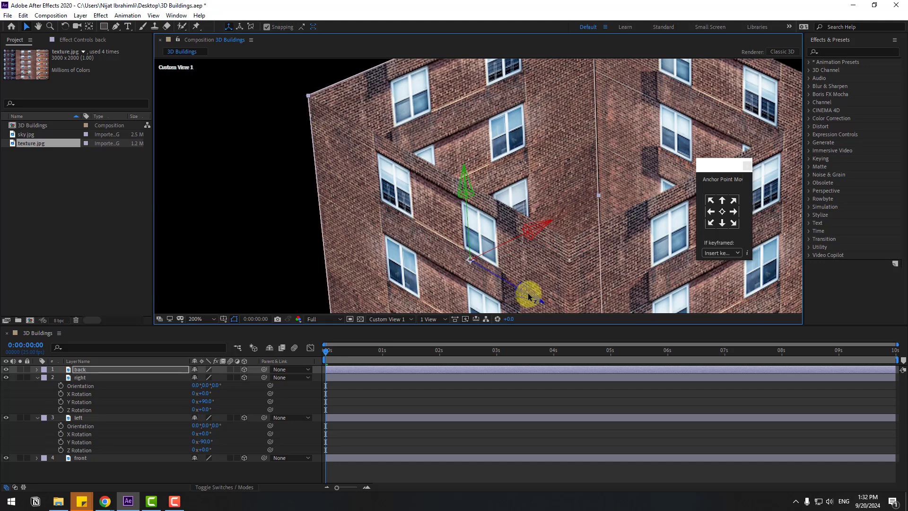
pyautogui.click(456, 407)
pyautogui.scroll(-3, 397, 243)
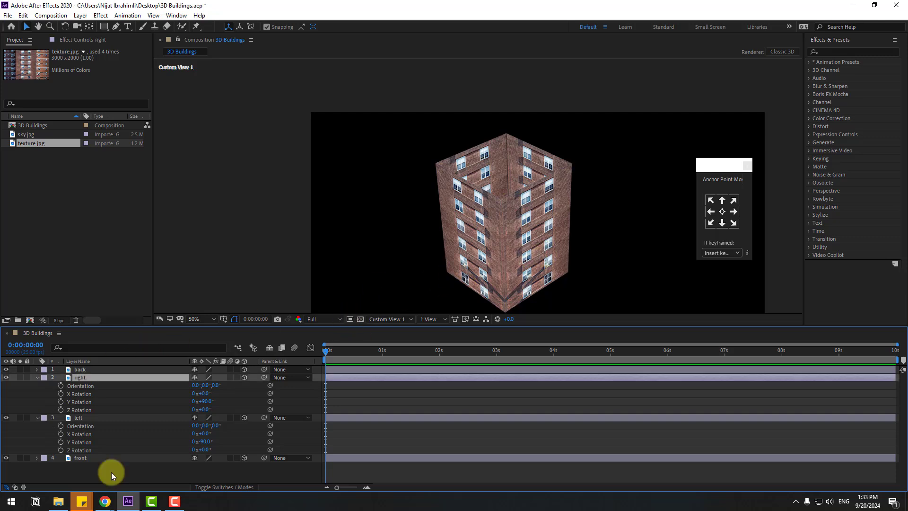
# Collapse the rotation properties of the right and left layers and return the composition view to Active Camera
pyautogui.click(71, 378)
pyautogui.keyDown('ctrl'); pyautogui.click(80, 418); pyautogui.keyUp('ctrl')
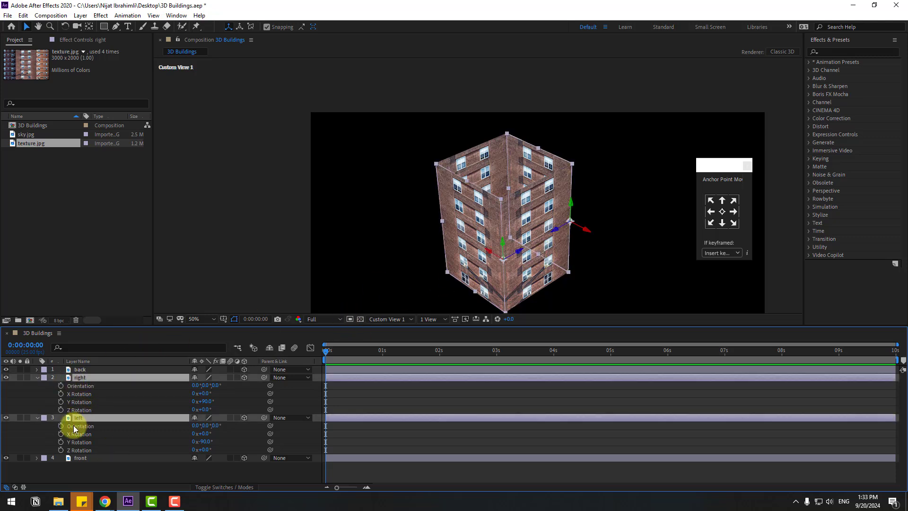
pyautogui.click(37, 378)
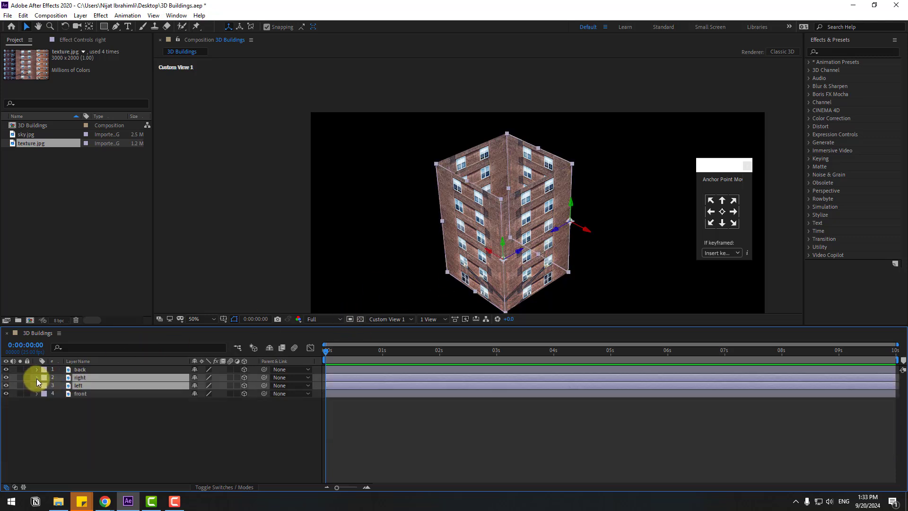
pyautogui.click(393, 320)
pyautogui.click(396, 329)
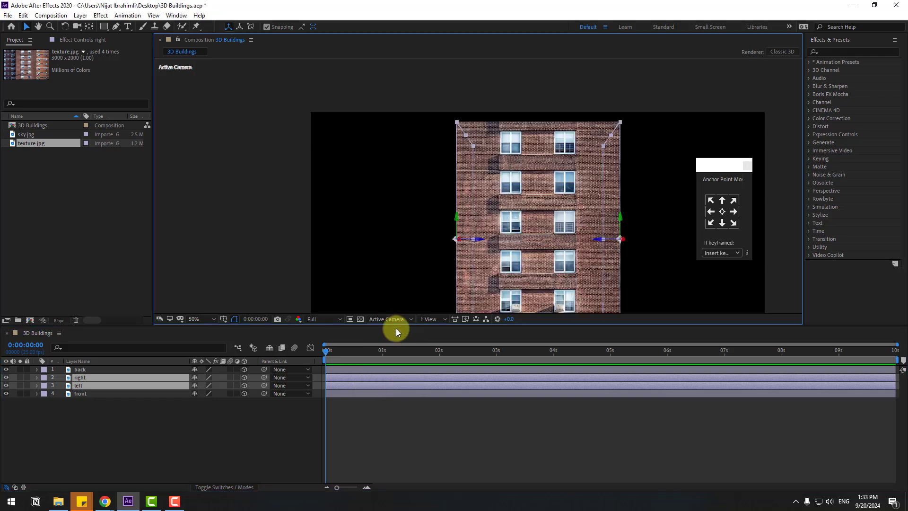
# Add a Two-Node Camera named Camera 1 with the 50mm preset
pyautogui.click(144, 424)
pyautogui.rightClick(156, 418)
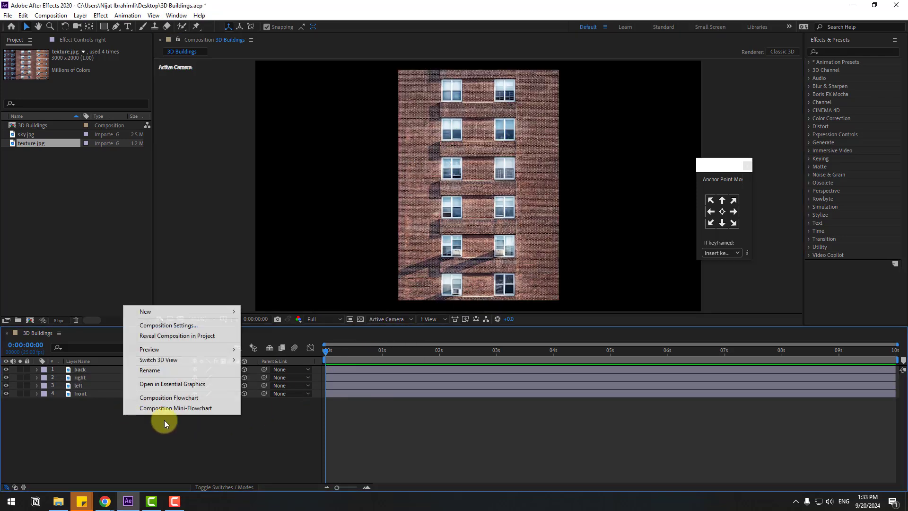
pyautogui.moveTo(186, 310)
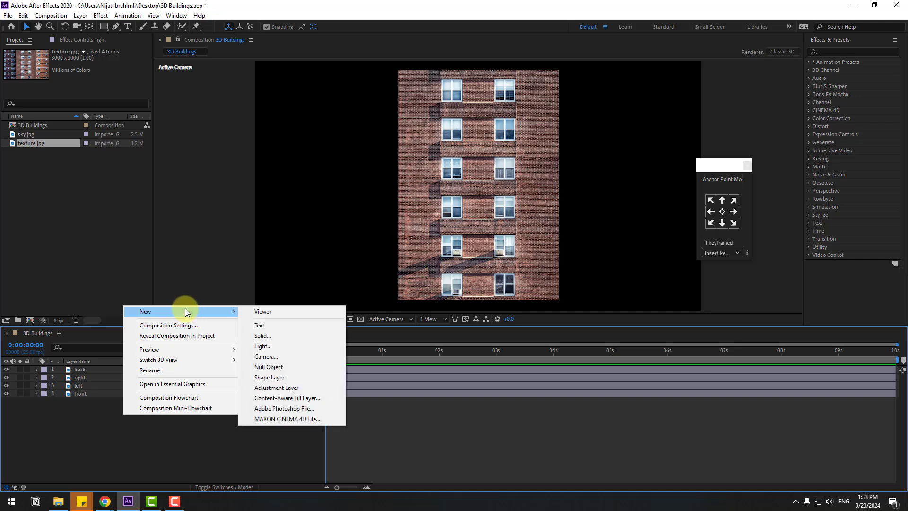
pyautogui.click(266, 357)
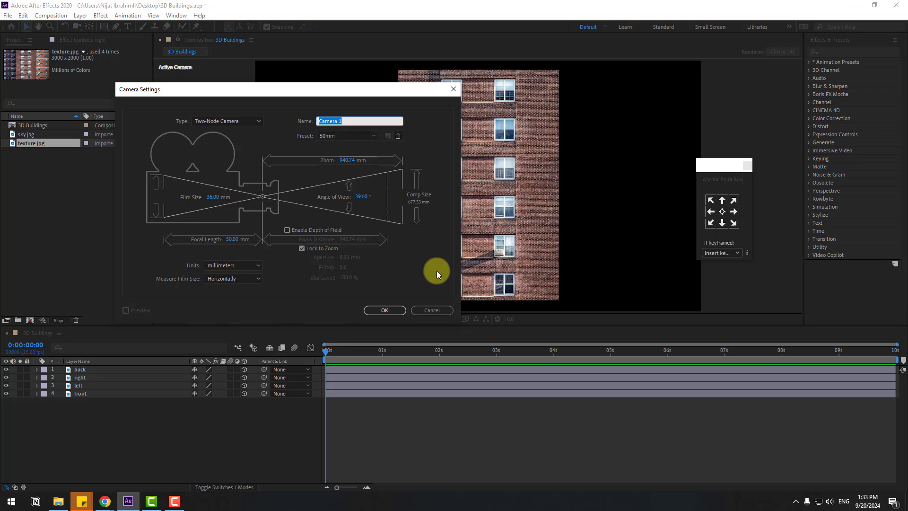
pyautogui.click(386, 310)
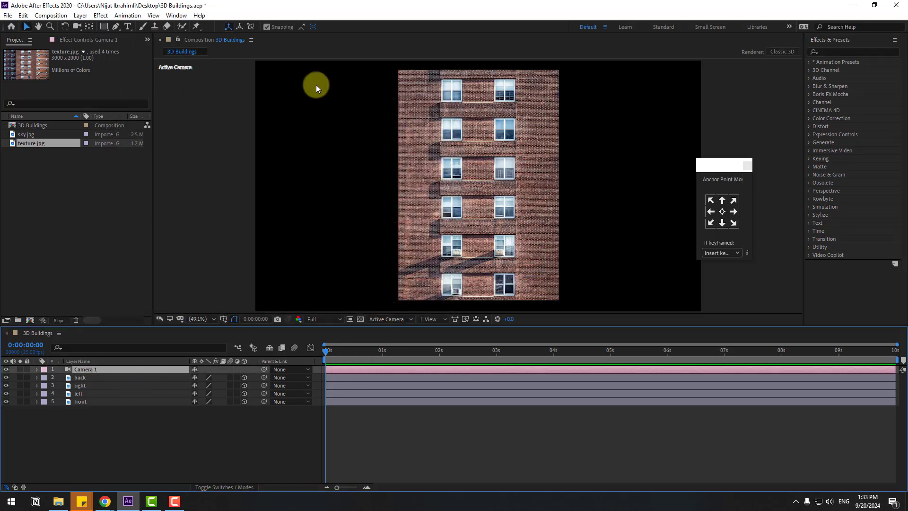
# Orbit, pull back and pan Camera 1 with the camera tools to frame the whole building centred on one corner
pyautogui.click(78, 30)
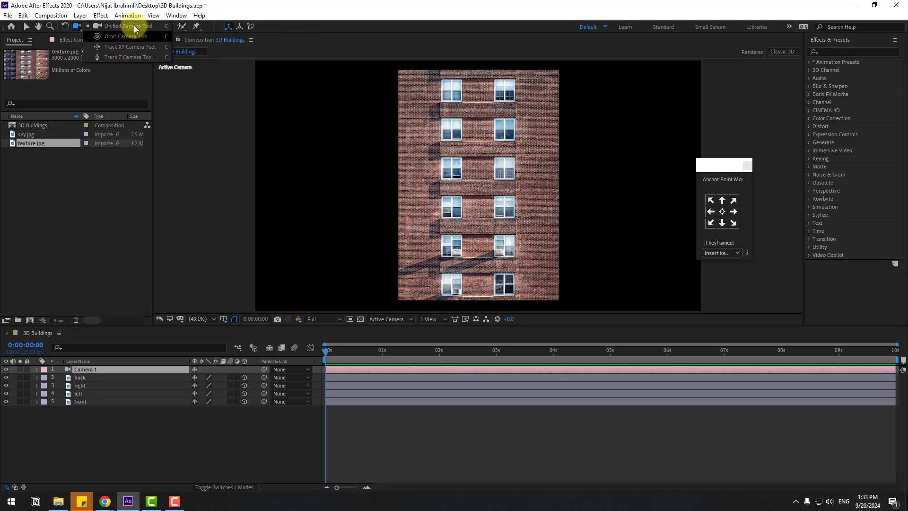
pyautogui.click(169, 30)
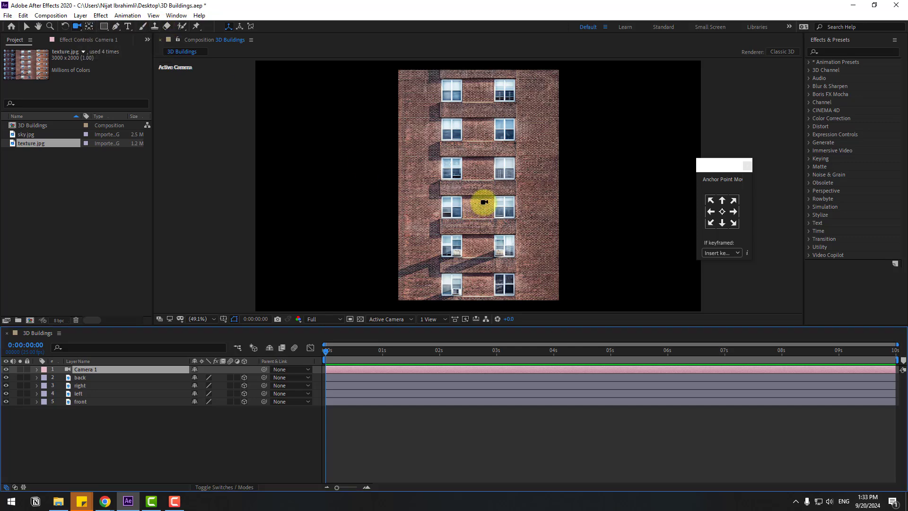
pyautogui.moveTo(454, 203)
pyautogui.mouseDown()
pyautogui.moveTo(639, 223)
pyautogui.moveTo(618, 205)
pyautogui.moveTo(472, 215)
pyautogui.moveTo(457, 210)
pyautogui.moveTo(466, 204)
pyautogui.mouseUp()
pyautogui.hotkey('ctrl', 'z')
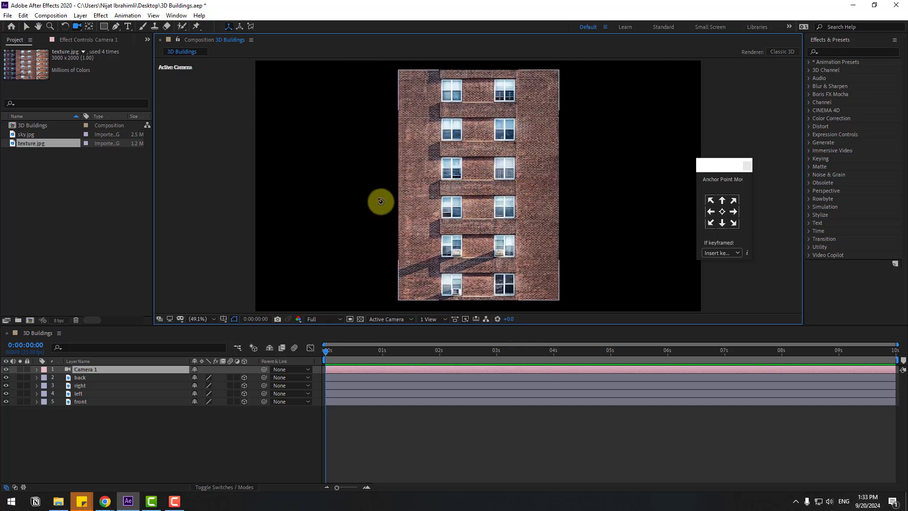
pyautogui.moveTo(381, 202); pyautogui.dragTo(457, 190)
pyautogui.press('c')
pyautogui.press('c')
pyautogui.press('c')
pyautogui.press('c')
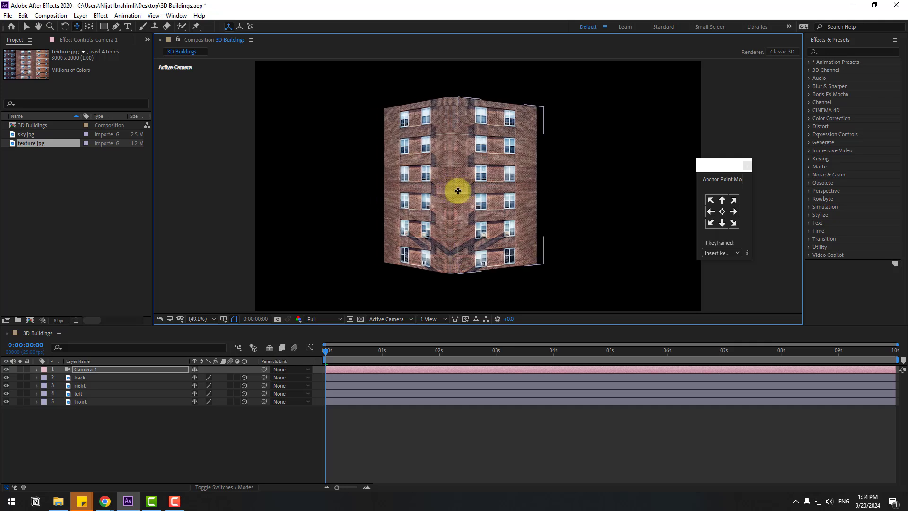
pyautogui.click(69, 454)
pyautogui.press('v')
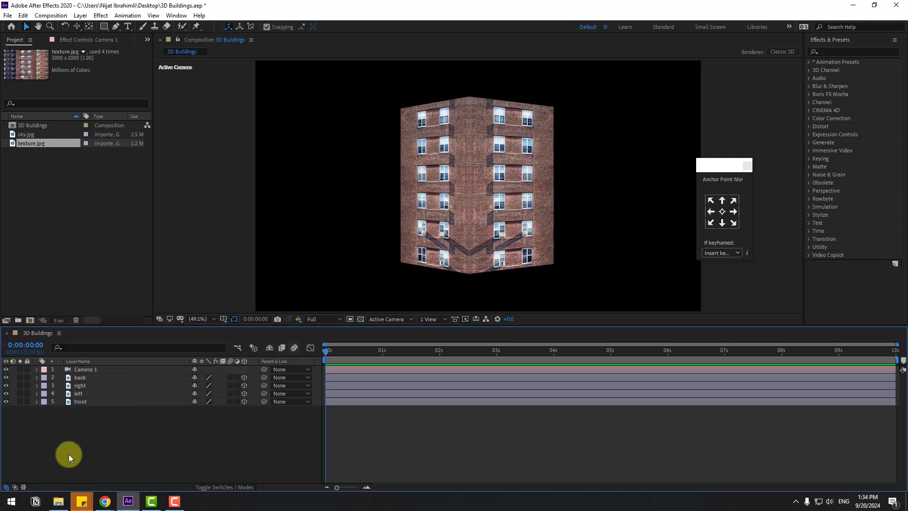
# Create a 1920 x 1080 px dark grey solid named ground and place it below the front layer in the layer stack
pyautogui.rightClick(130, 447)
pyautogui.moveTo(198, 328)
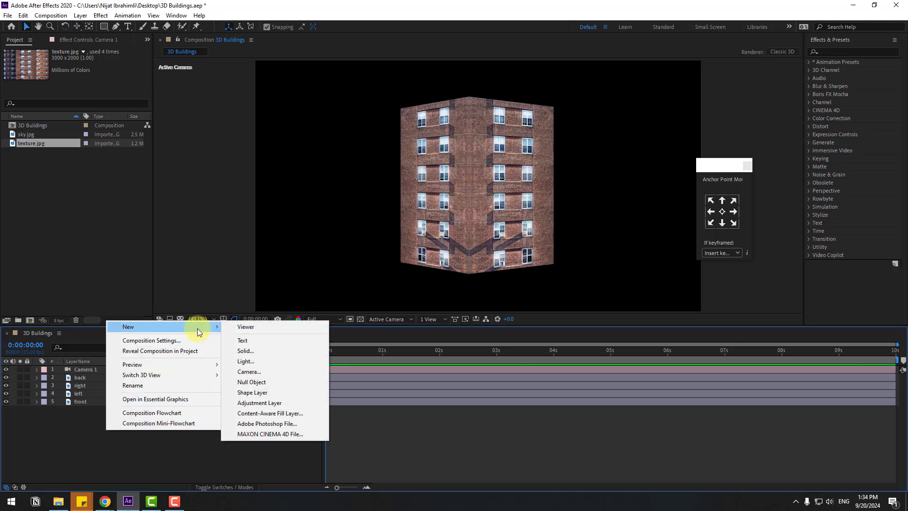
pyautogui.click(263, 350)
pyautogui.write('gr')
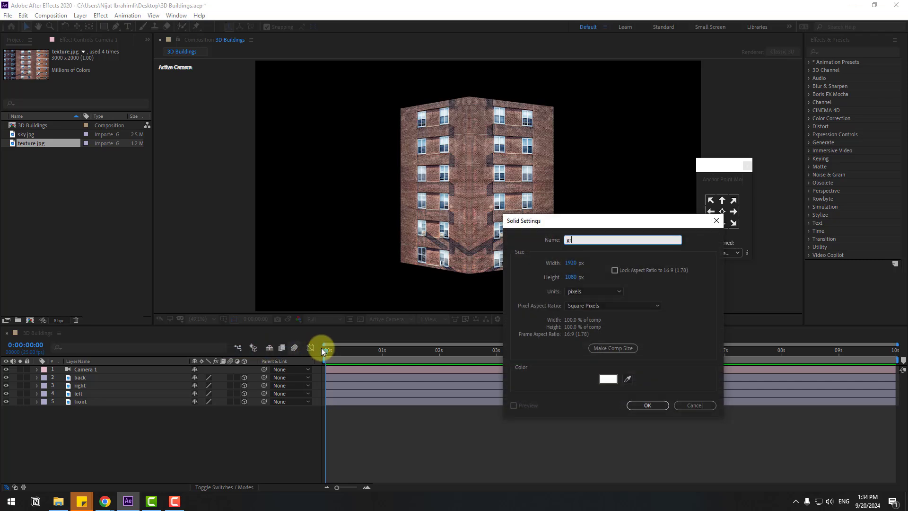
pyautogui.write('ound')
pyautogui.click(608, 379)
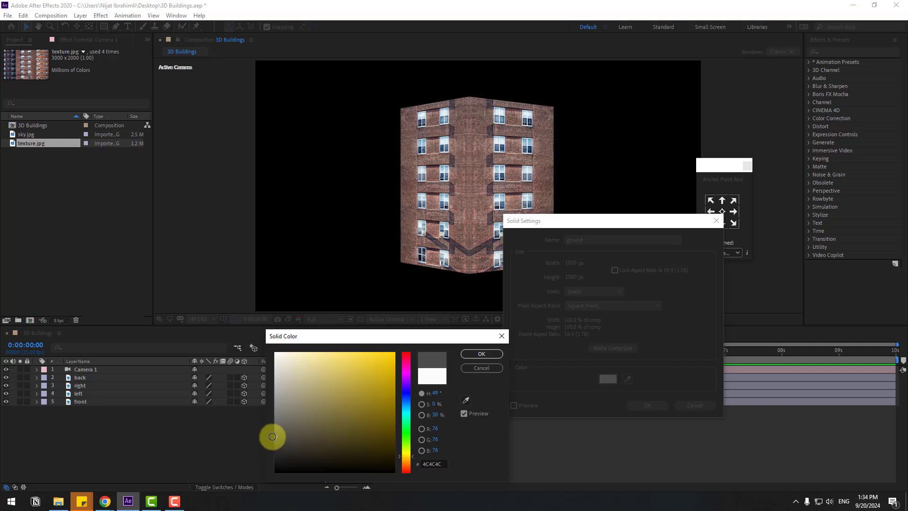
pyautogui.click(275, 436)
pyautogui.click(481, 354)
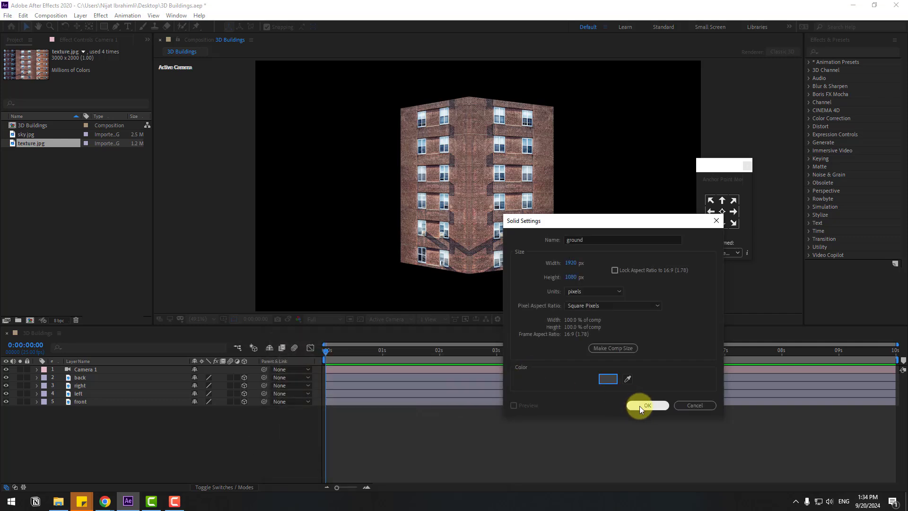
pyautogui.click(639, 406)
pyautogui.moveTo(87, 369); pyautogui.dragTo(86, 419)
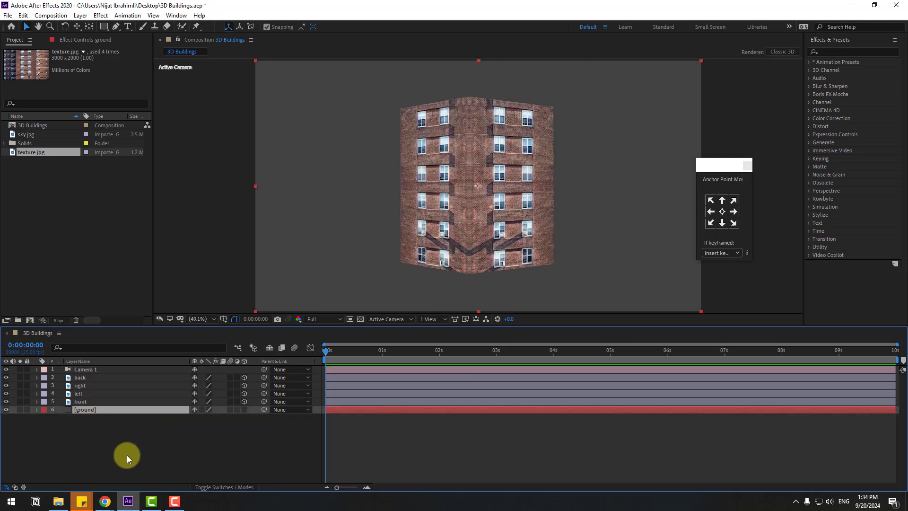
# Make the ground layer 3D and set its X Rotation to -90°
pyautogui.click(244, 409)
pyautogui.press('r')
pyautogui.moveTo(203, 426); pyautogui.dragTo(205, 428)
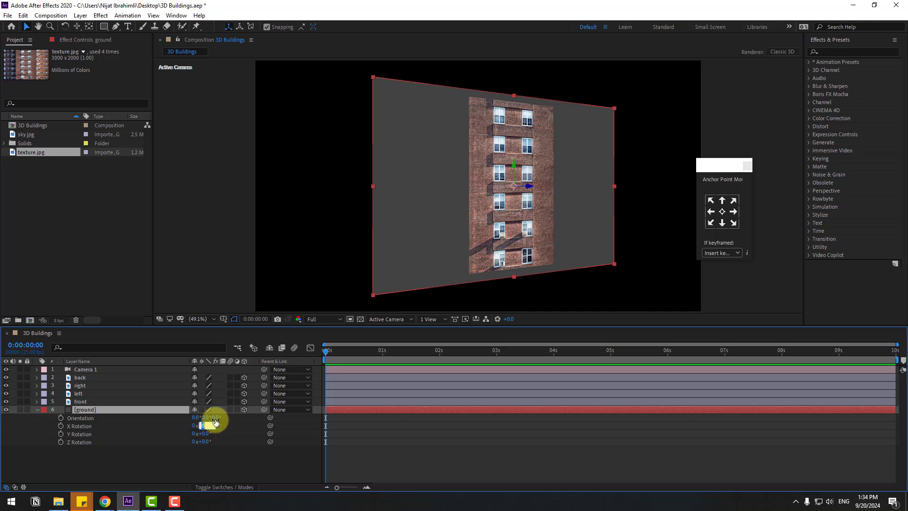
pyautogui.write('-90')
pyautogui.press('Return')
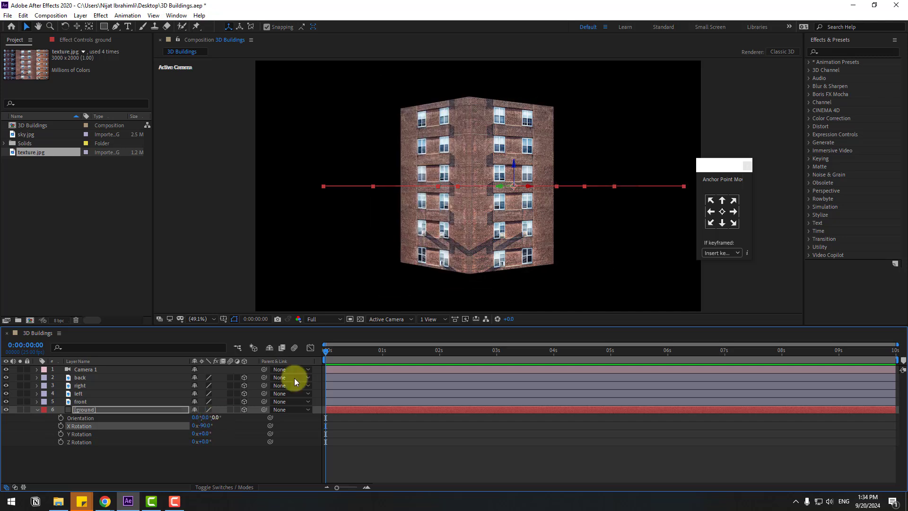
# Lower the ground layer to the building's base and enlarge it until it fills the frame around the building
pyautogui.moveTo(514, 164); pyautogui.dragTo(512, 177)
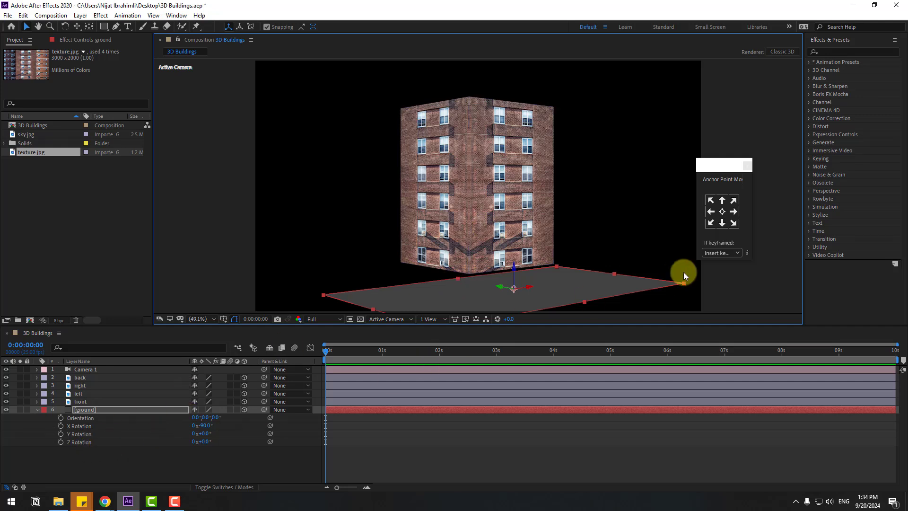
pyautogui.moveTo(683, 283); pyautogui.dragTo(905, 256)
pyautogui.click(479, 307)
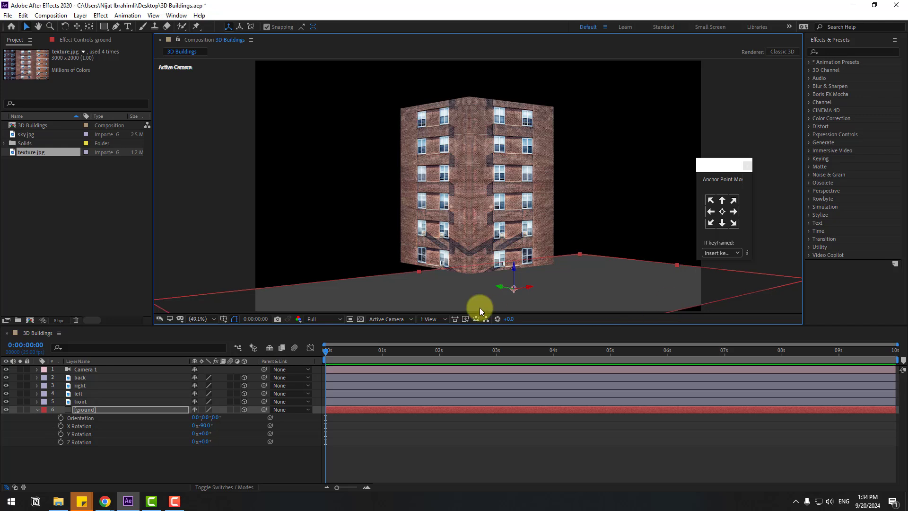
pyautogui.moveTo(679, 265); pyautogui.dragTo(870, 217)
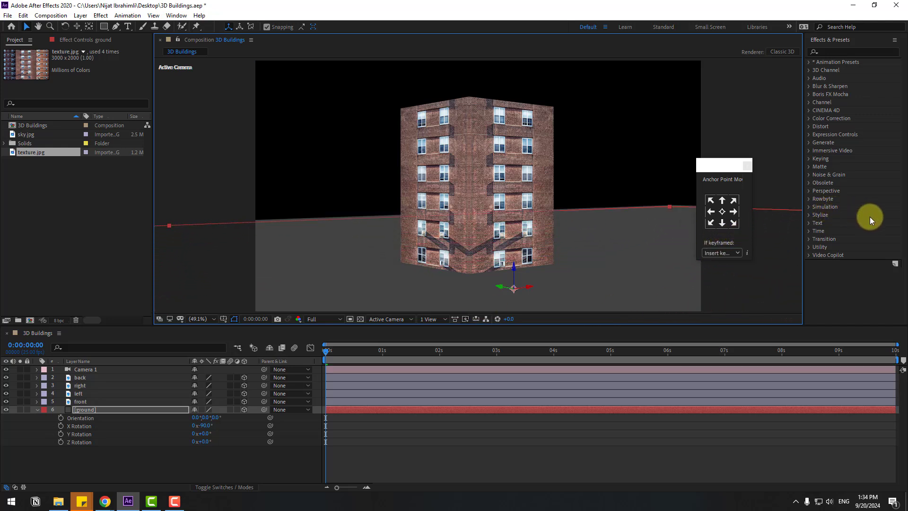
pyautogui.click(37, 409)
# Pre-compose the back, right, left and front wall layers into a new composition named build-1
pyautogui.click(85, 402)
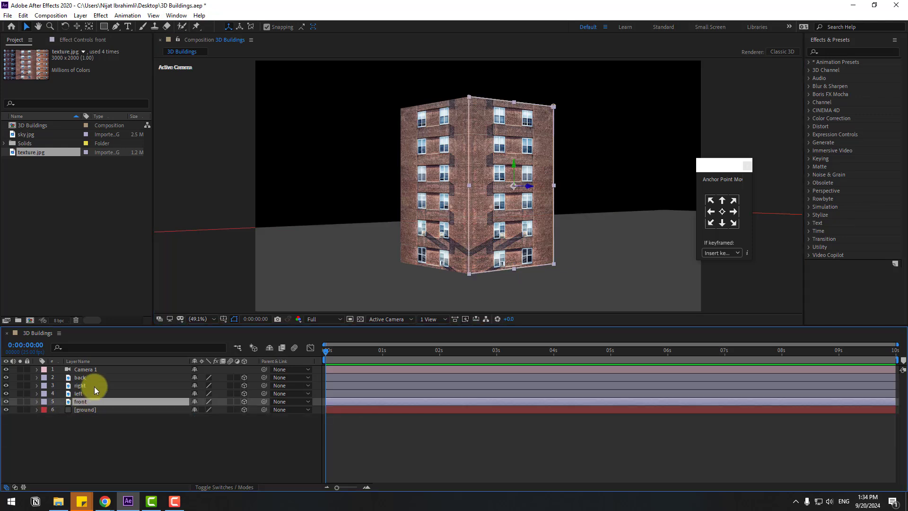
pyautogui.keyDown('shift'); pyautogui.click(79, 378); pyautogui.keyUp('shift')
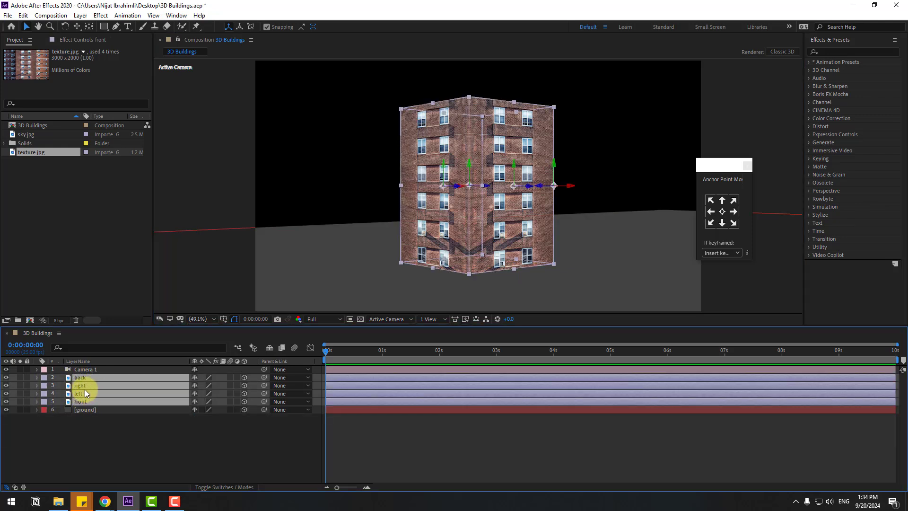
pyautogui.rightClick(82, 389)
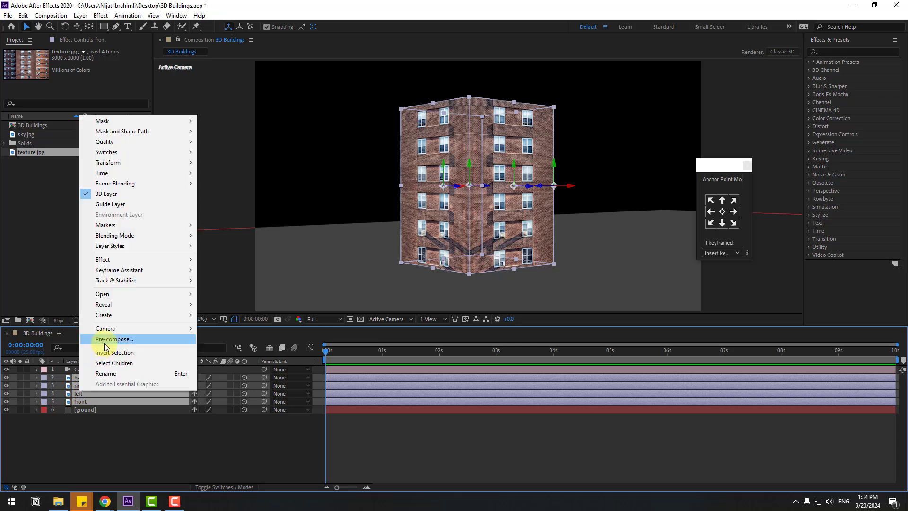
pyautogui.click(111, 340)
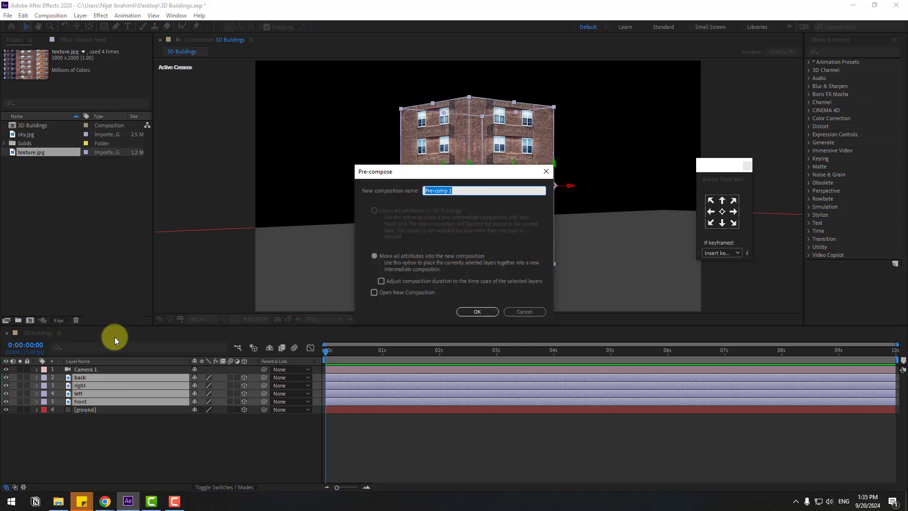
pyautogui.write('build-1')
pyautogui.click(482, 313)
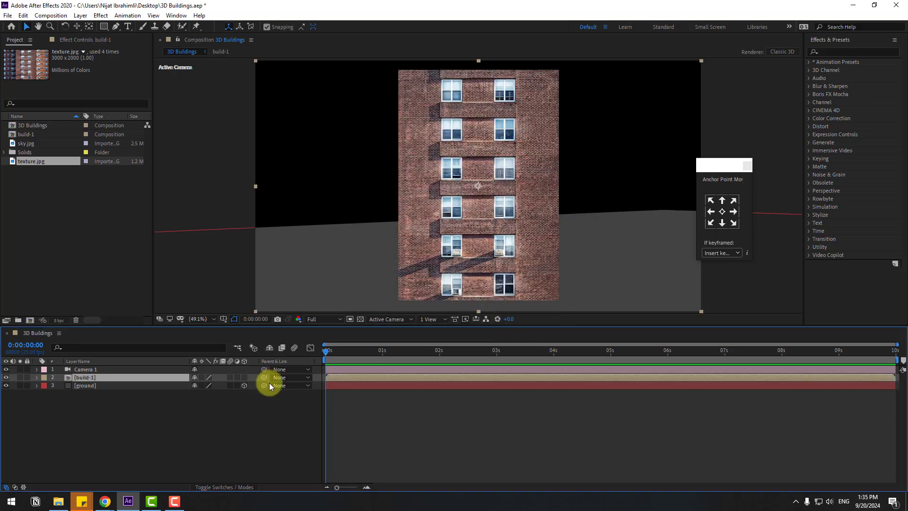
# Make the build-1 layer 3D and enable its collapse transformations switch to restore the full building
pyautogui.moveTo(438, 230); pyautogui.dragTo(537, 239)
pyautogui.hotkey('ctrl', 'z')
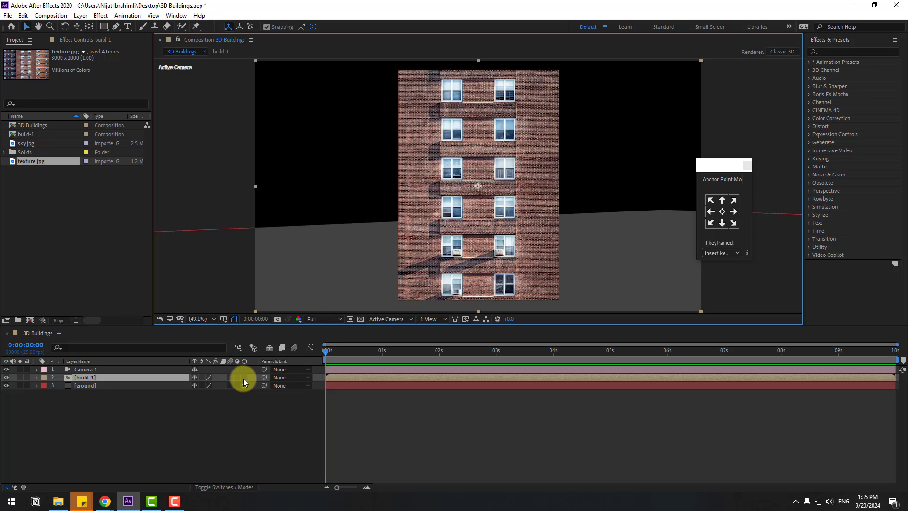
pyautogui.click(243, 377)
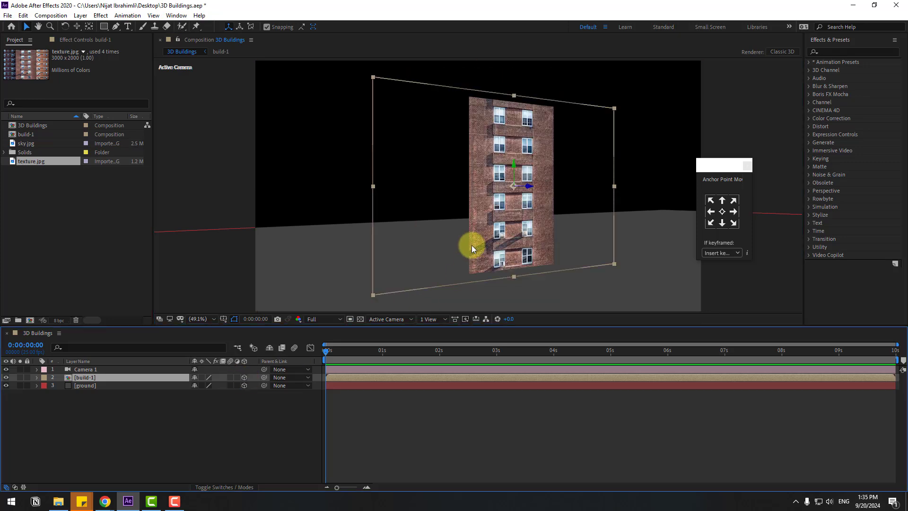
pyautogui.moveTo(515, 239)
pyautogui.mouseDown()
pyautogui.moveTo(543, 209)
pyautogui.moveTo(501, 219)
pyautogui.moveTo(519, 232)
pyautogui.mouseUp()
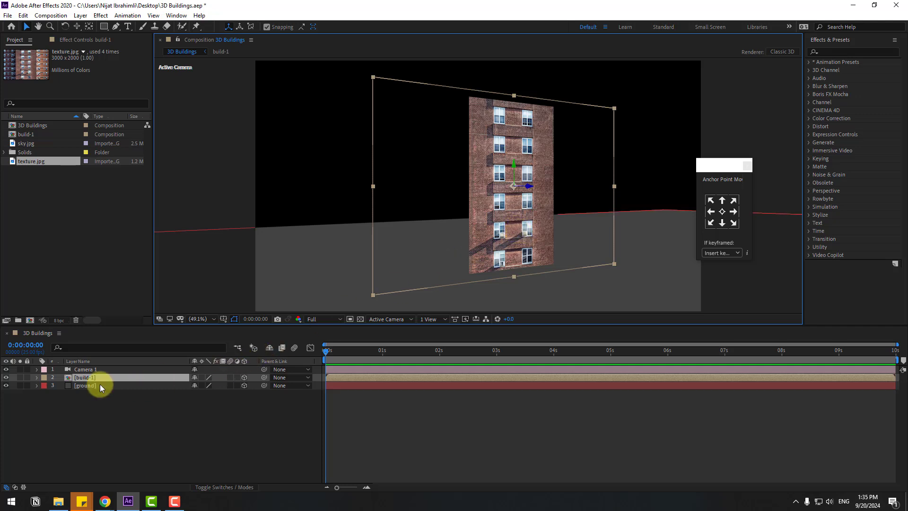
pyautogui.click(84, 379)
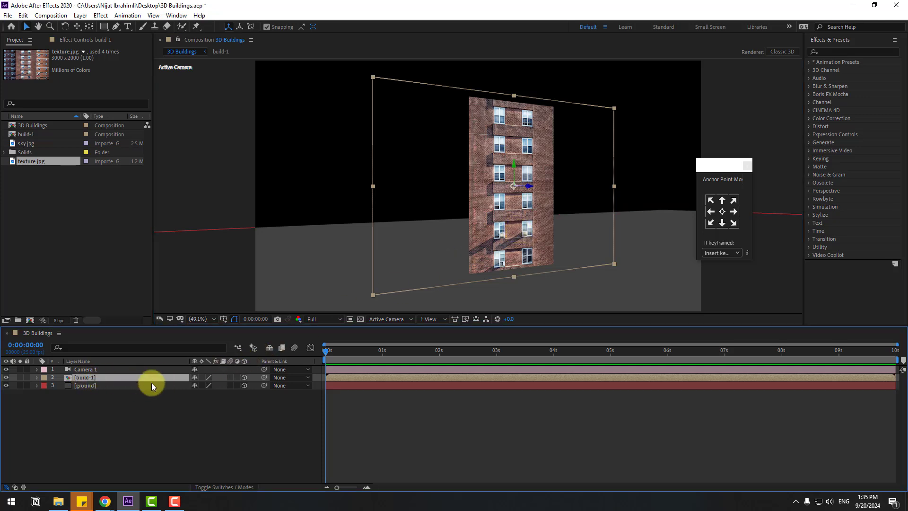
pyautogui.click(201, 378)
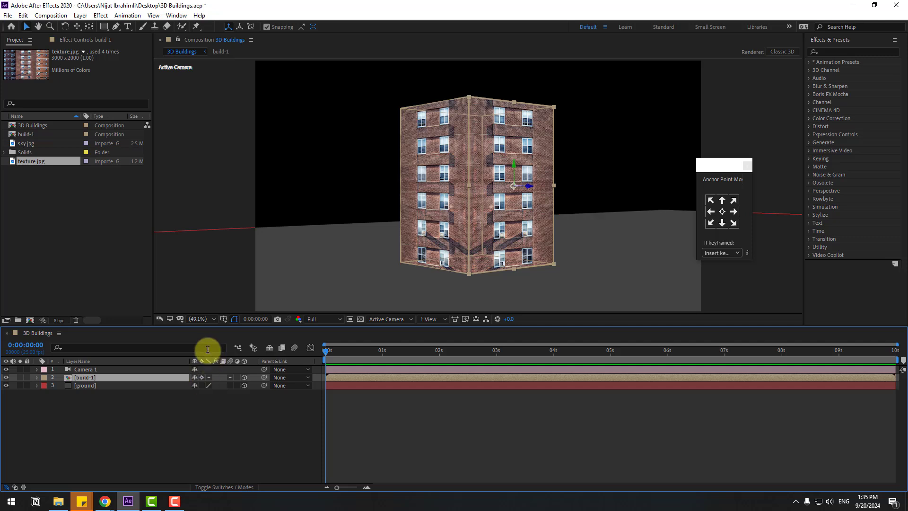
pyautogui.click(210, 486)
pyautogui.click(215, 486)
pyautogui.click(117, 442)
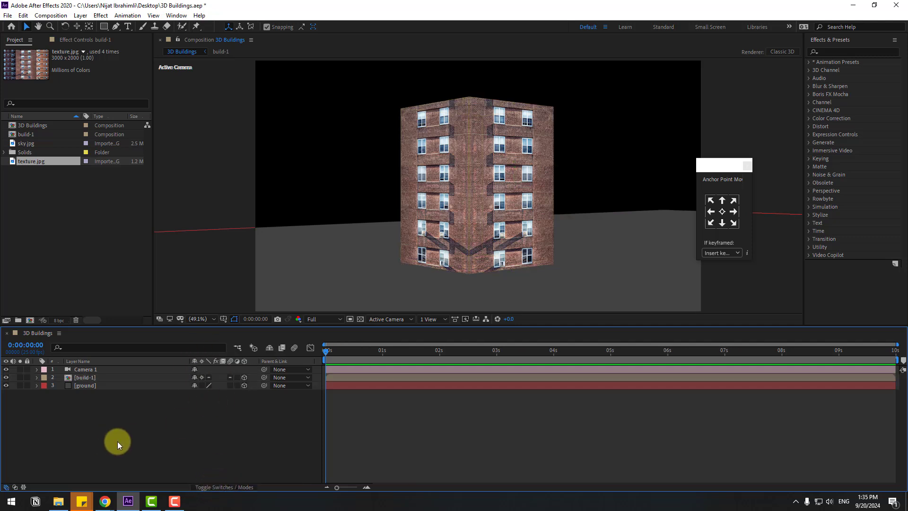
# Add an ambient light with a yellow-orange colour and 13% intensity to the composition
pyautogui.rightClick(116, 423)
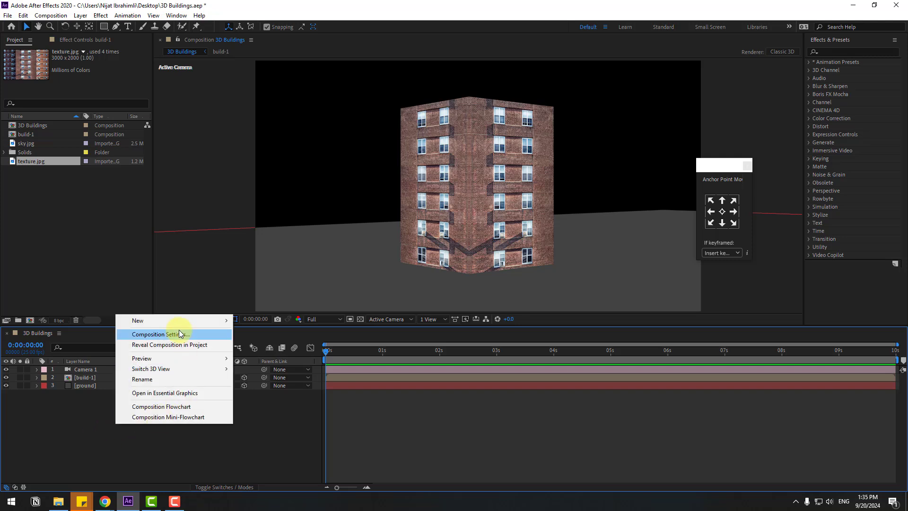
pyautogui.moveTo(180, 319)
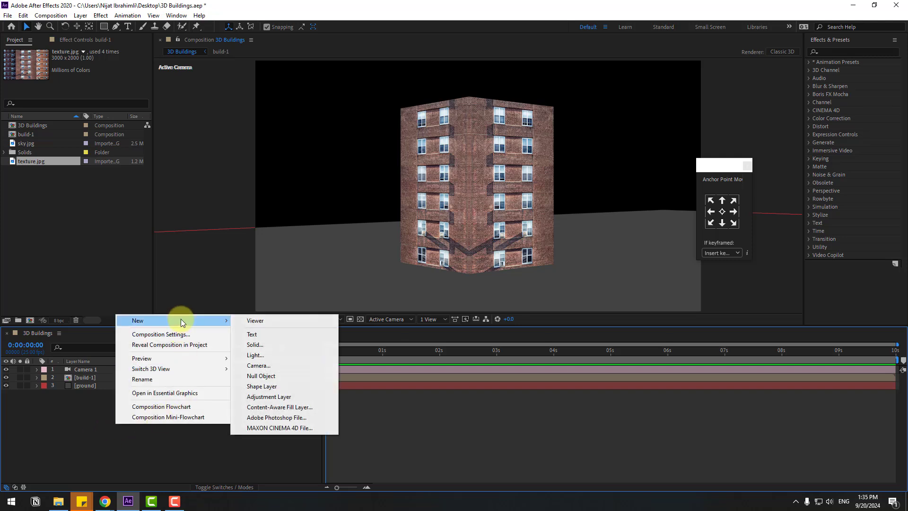
pyautogui.click(267, 354)
pyautogui.moveTo(187, 112); pyautogui.dragTo(338, 100)
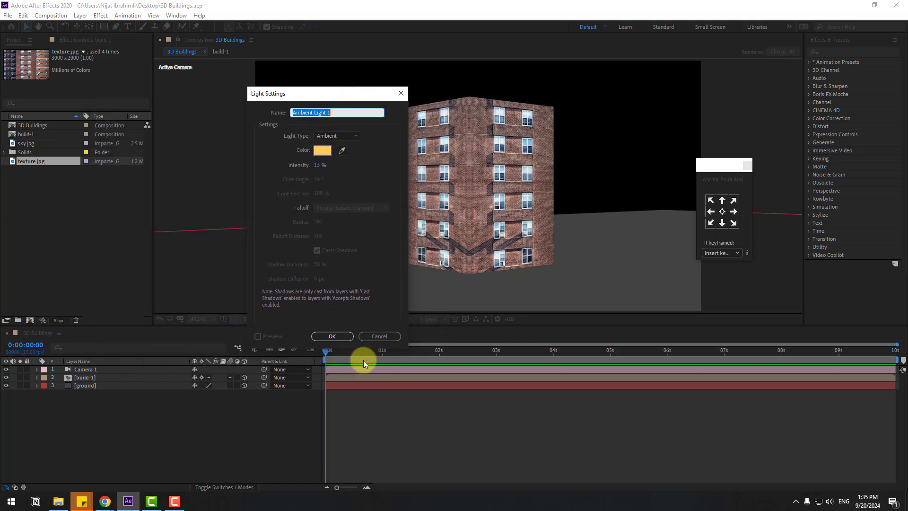
pyautogui.click(331, 336)
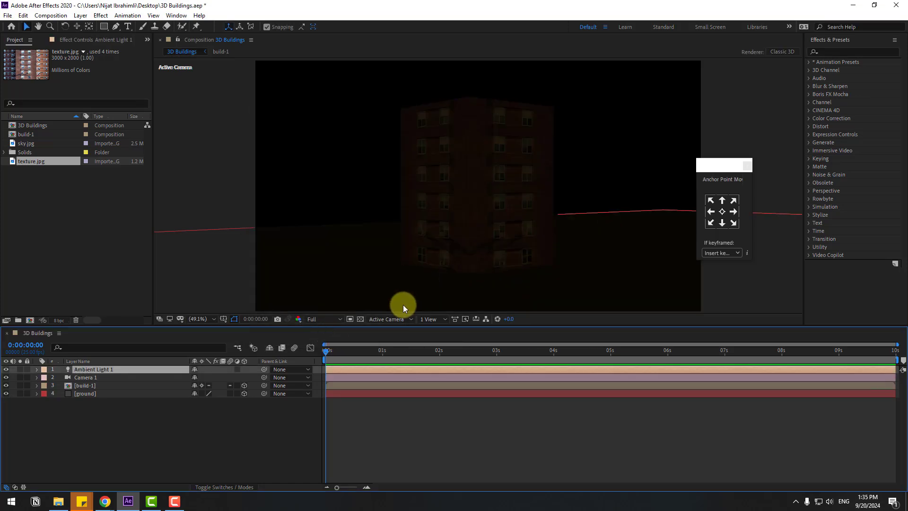
# Show the scene in Custom View 1 and set the ambient light's intensity to 30%
pyautogui.click(390, 319)
pyautogui.click(392, 422)
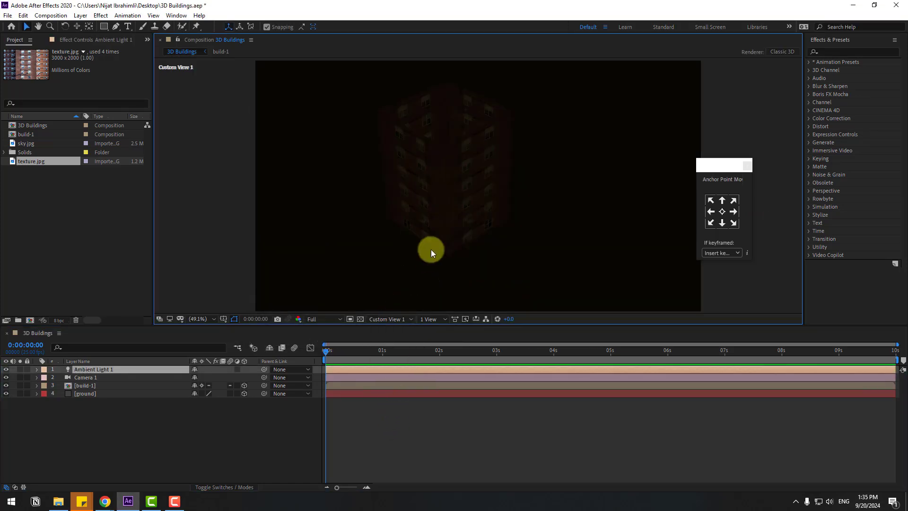
pyautogui.click(89, 369)
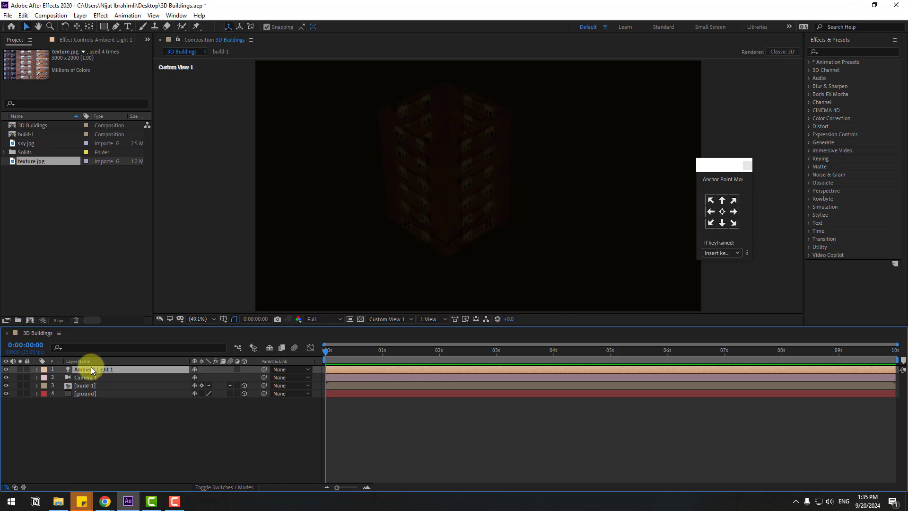
pyautogui.doubleClick(90, 370)
pyautogui.moveTo(328, 99); pyautogui.dragTo(198, 136)
pyautogui.moveTo(187, 205); pyautogui.dragTo(197, 198)
pyautogui.click(198, 376)
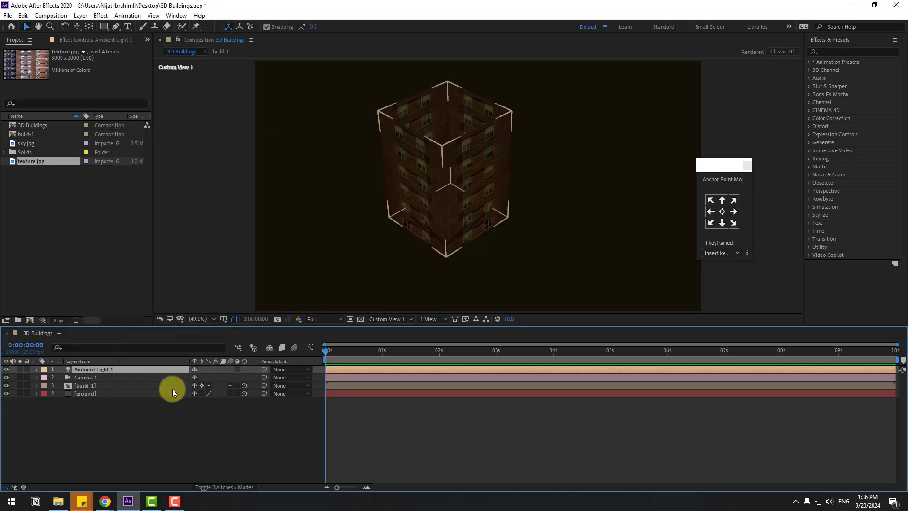
# Add a spot light with the pale cream colour FAE9C6 and 30% intensity
pyautogui.rightClick(108, 426)
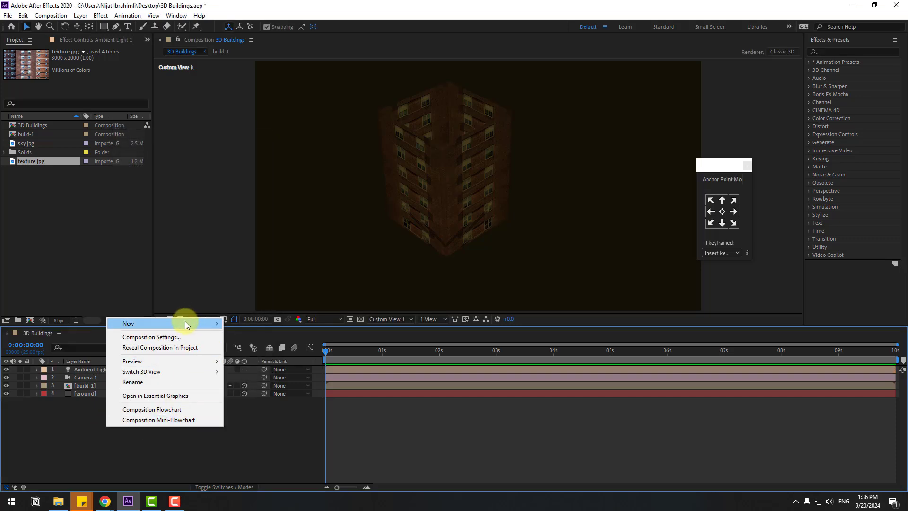
pyautogui.moveTo(185, 322)
pyautogui.click(253, 361)
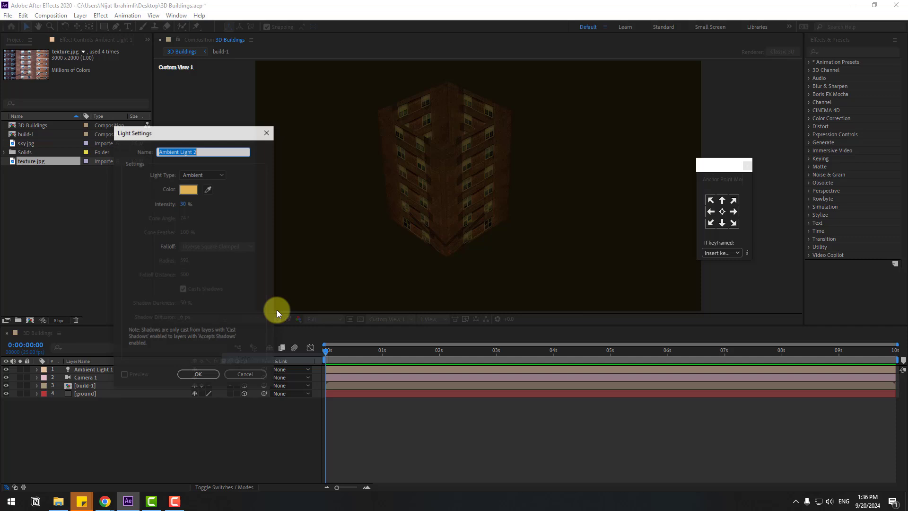
pyautogui.click(199, 175)
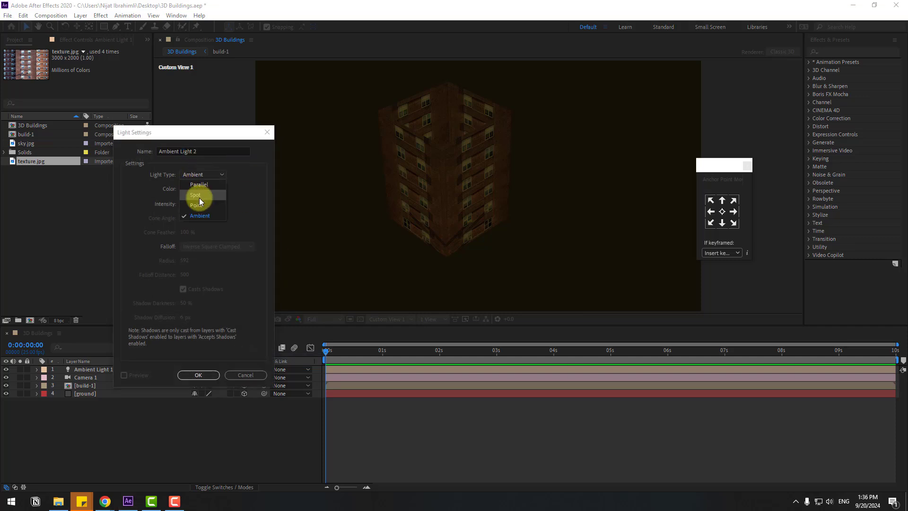
pyautogui.click(199, 197)
pyautogui.click(186, 193)
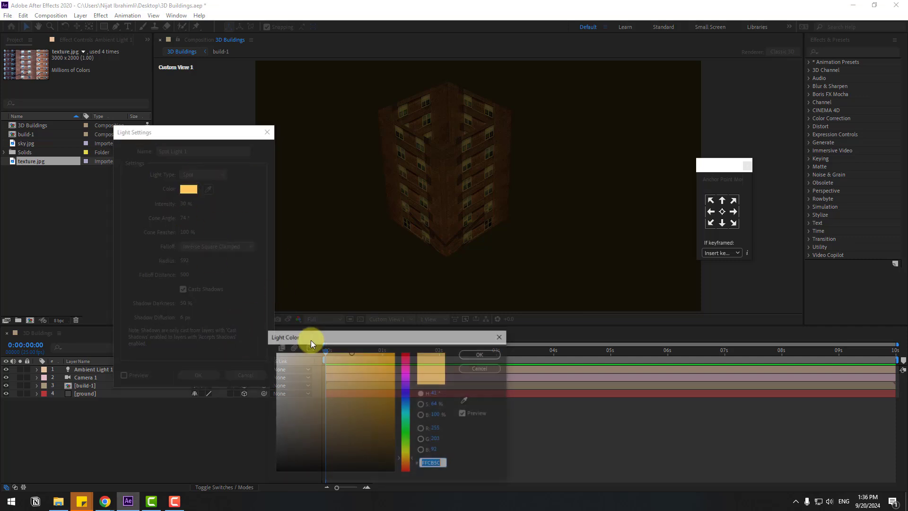
pyautogui.moveTo(318, 359); pyautogui.dragTo(300, 354)
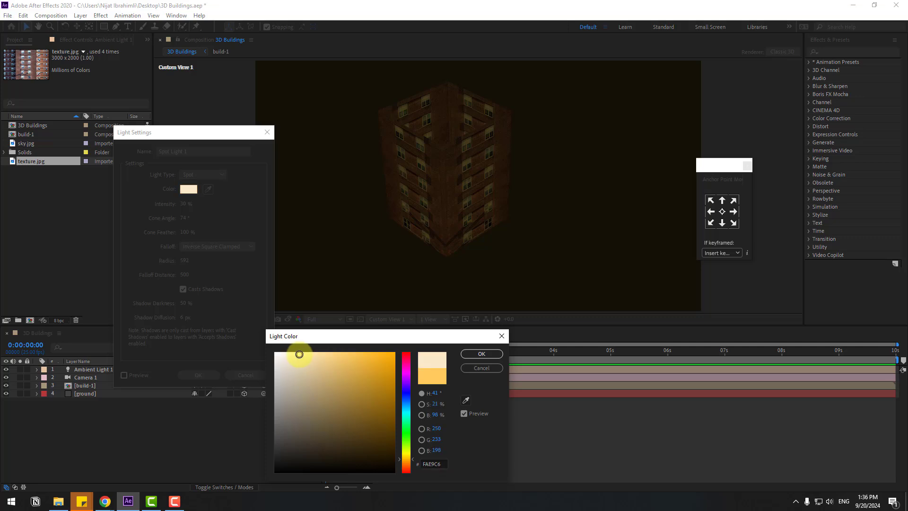
pyautogui.click(470, 353)
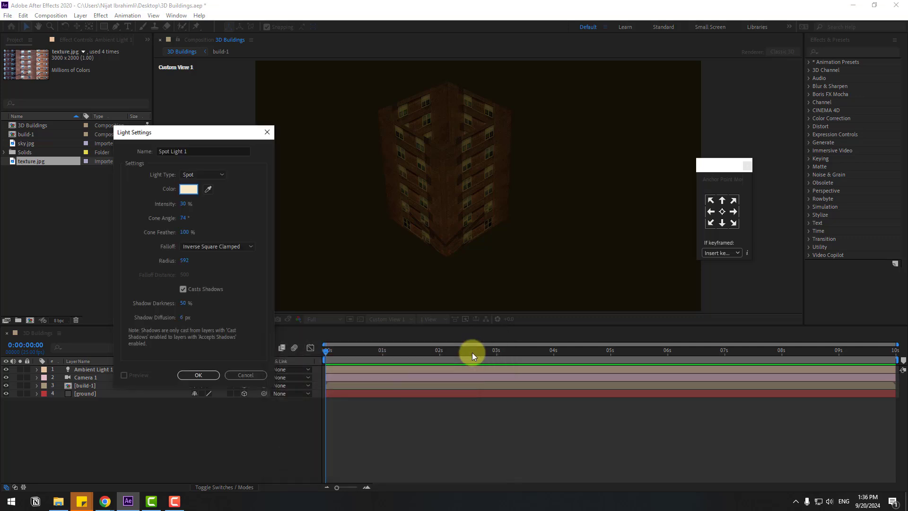
pyautogui.click(200, 375)
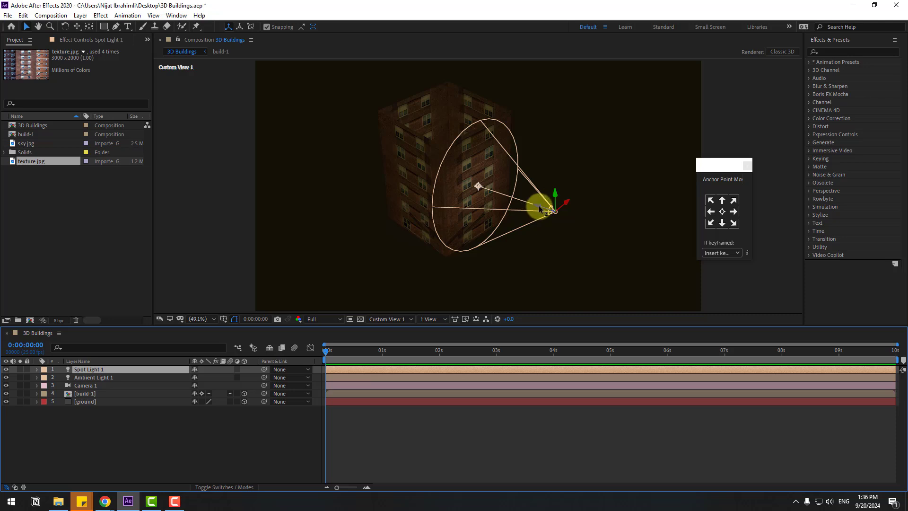
# Move the spot light away from the building, aim its point of interest down at the ground, and return to the Active Camera view
pyautogui.moveTo(539, 208)
pyautogui.mouseDown()
pyautogui.moveTo(633, 223)
pyautogui.moveTo(610, 216)
pyautogui.moveTo(605, 139)
pyautogui.mouseUp()
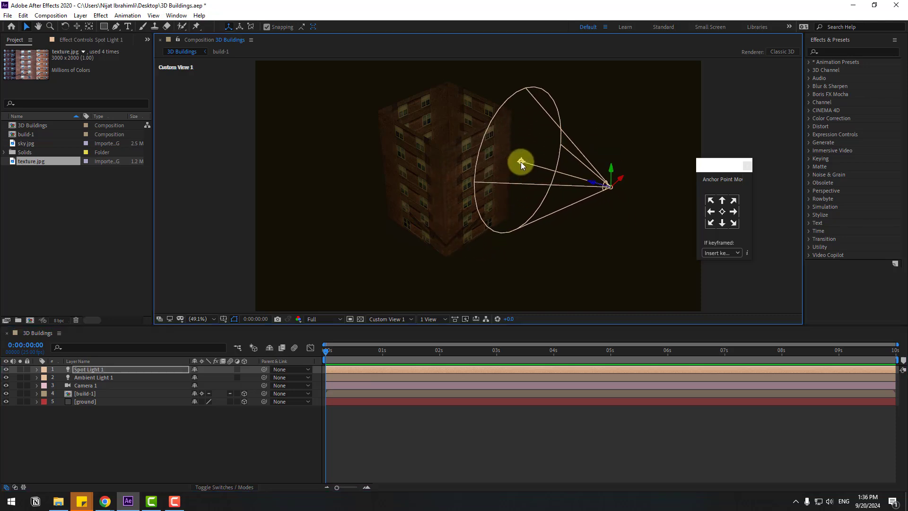
pyautogui.moveTo(521, 161)
pyautogui.mouseDown()
pyautogui.moveTo(523, 232)
pyautogui.moveTo(544, 230)
pyautogui.mouseUp()
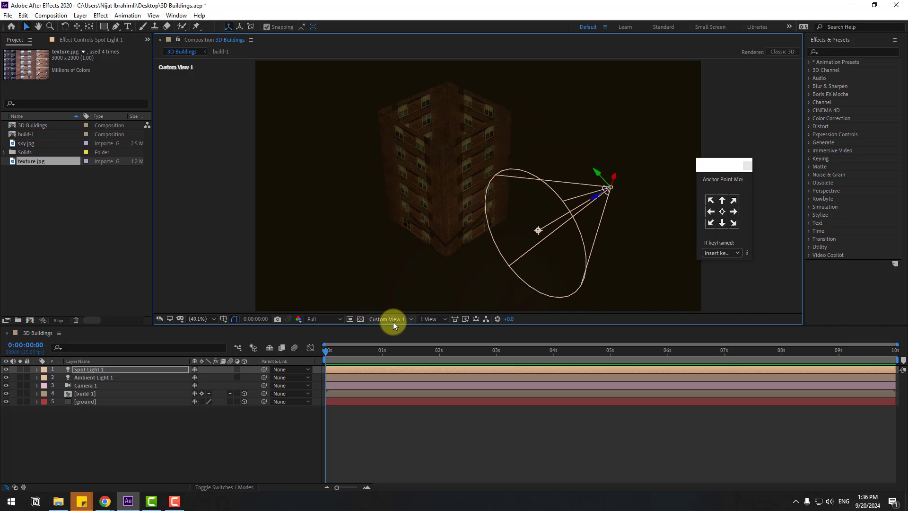
pyautogui.click(394, 320)
pyautogui.click(389, 331)
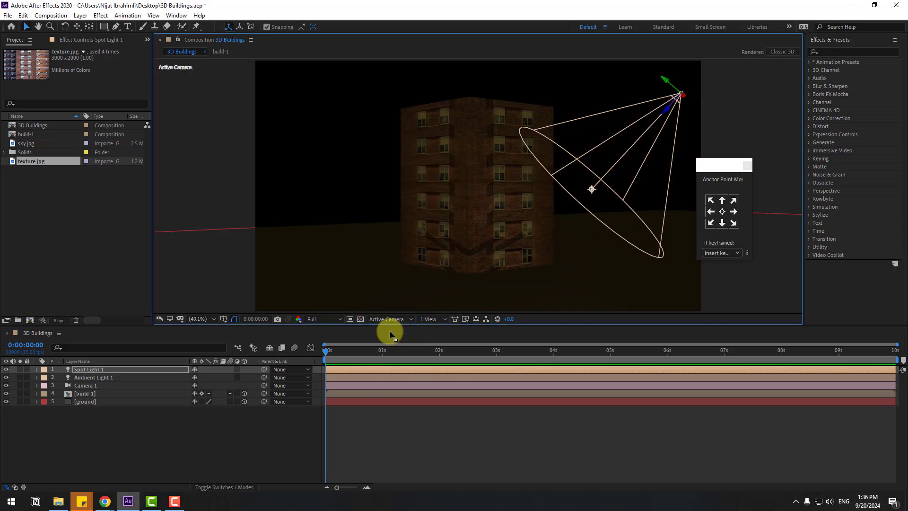
# Set the spot light's falloff to Inverse Square Clamped in its light settings
pyautogui.doubleClick(86, 370)
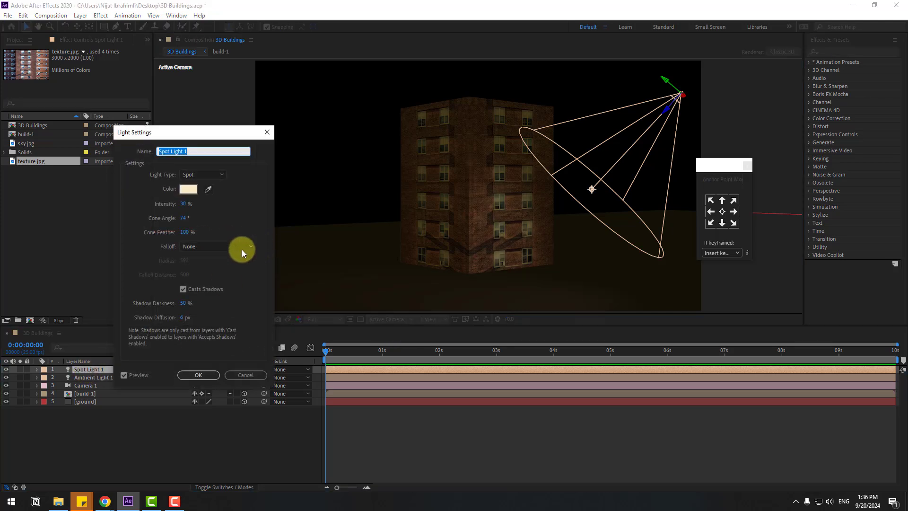
pyautogui.click(193, 248)
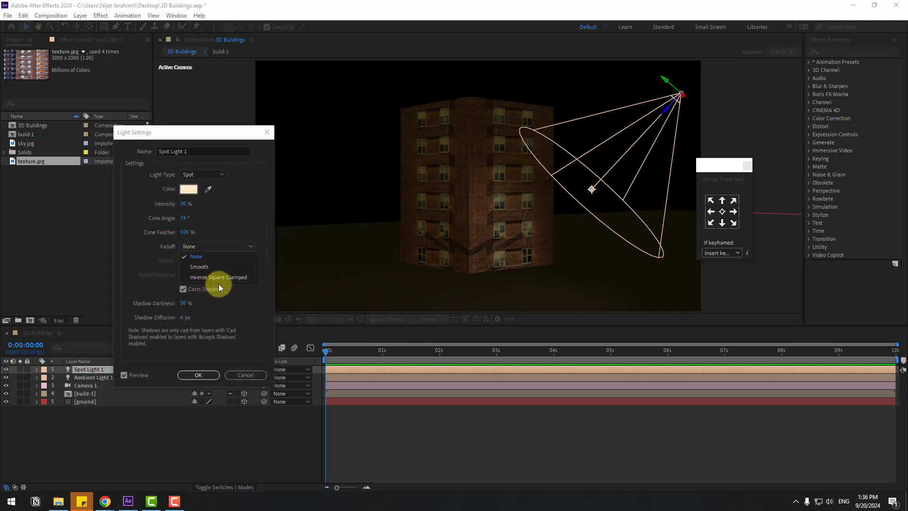
pyautogui.click(232, 278)
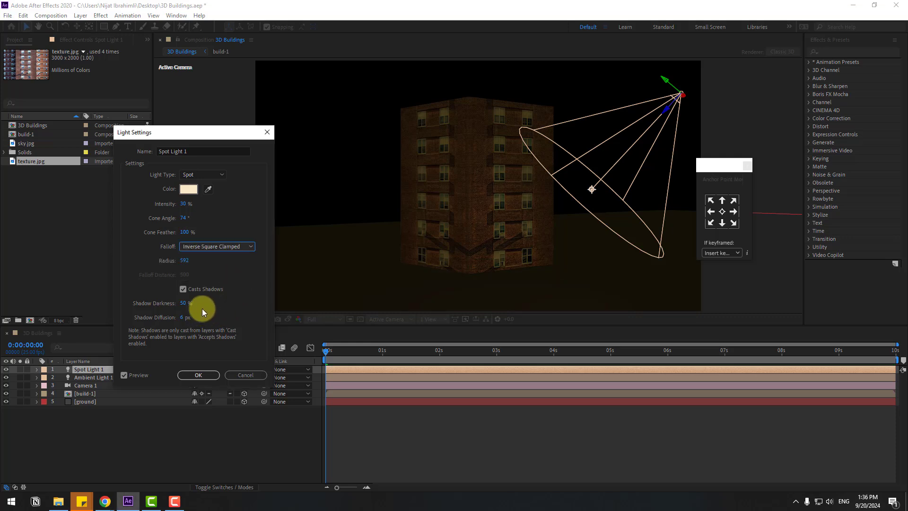
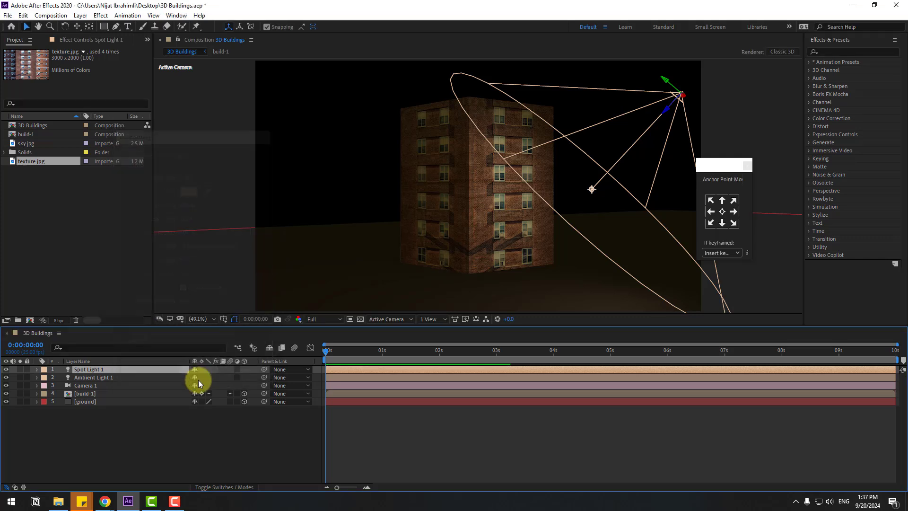
pyautogui.click(267, 425)
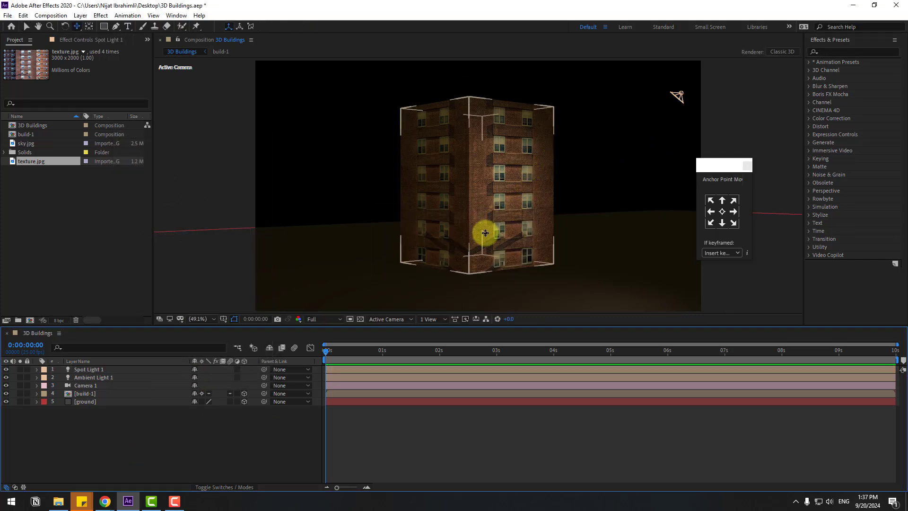
# Reframe Camera 1 with the camera tools to look down more on the building's base and the surrounding ground
pyautogui.moveTo(484, 237); pyautogui.dragTo(504, 175)
pyautogui.press('c')
pyautogui.click(130, 411)
pyautogui.press('v')
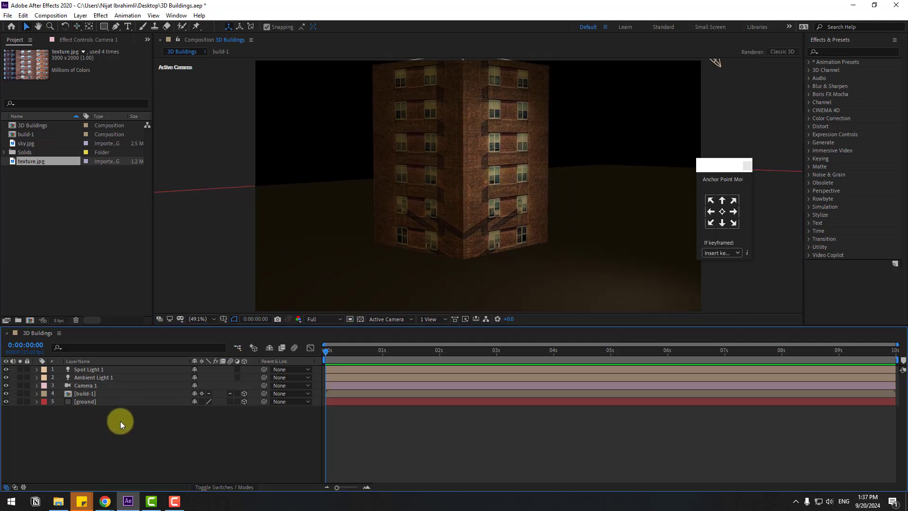
# Duplicate the build-1 building layer and shift the copy to the left of the original along its depth axis
pyautogui.click(95, 394)
pyautogui.click(90, 386)
pyautogui.click(87, 394)
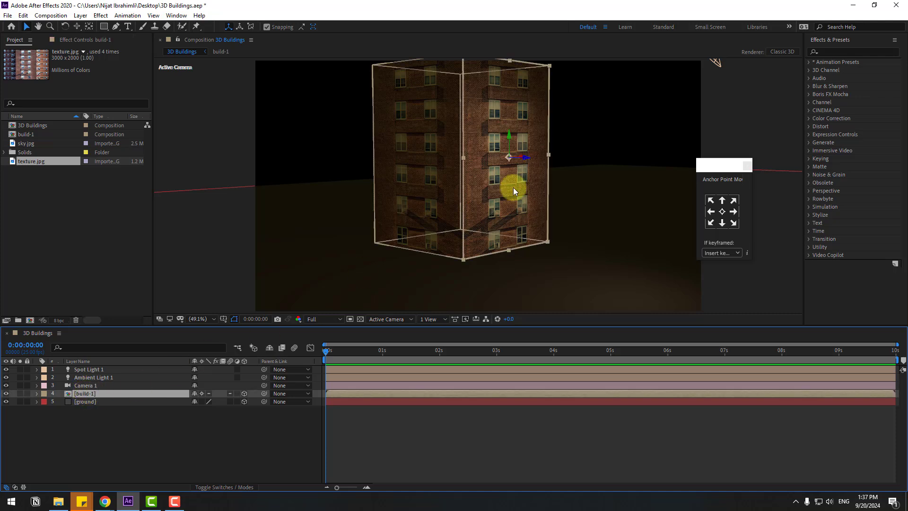
pyautogui.hotkey('ctrl', 'd')
pyautogui.moveTo(528, 158); pyautogui.dragTo(464, 158)
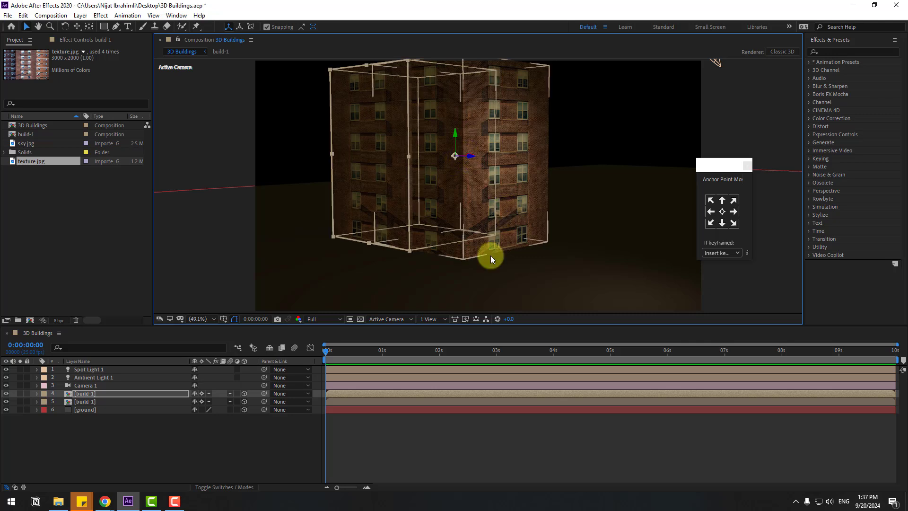
# Use Custom View 1 to move the copied building clear of the original, and fine-tune its spacing back in the Active Camera view
pyautogui.click(386, 319)
pyautogui.click(392, 417)
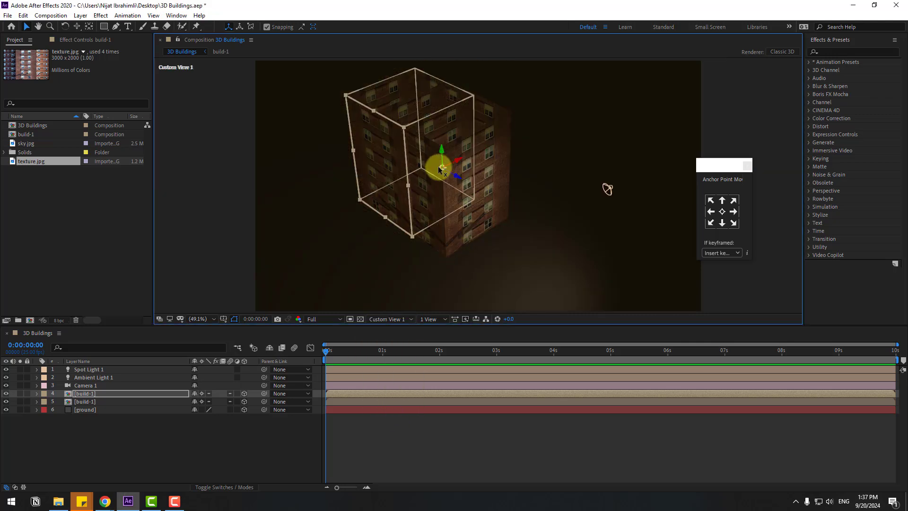
pyautogui.moveTo(438, 166); pyautogui.dragTo(325, 239)
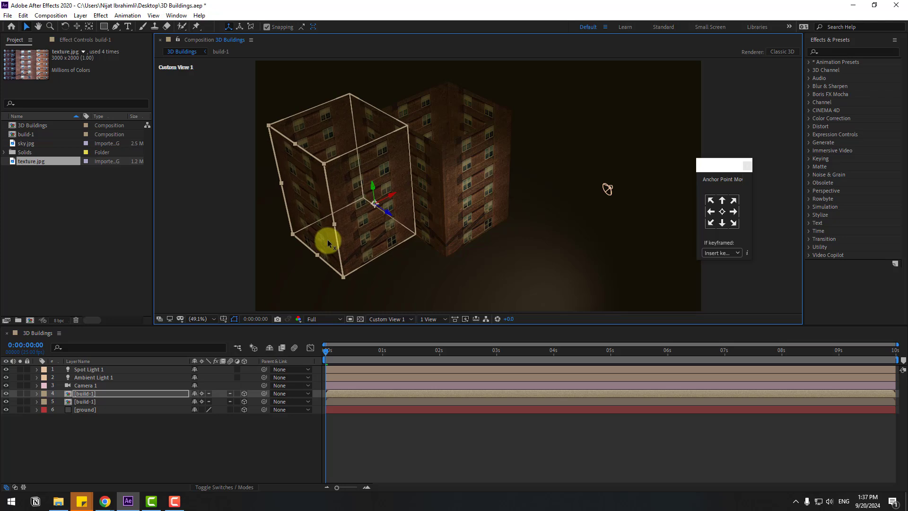
pyautogui.click(387, 320)
pyautogui.click(389, 327)
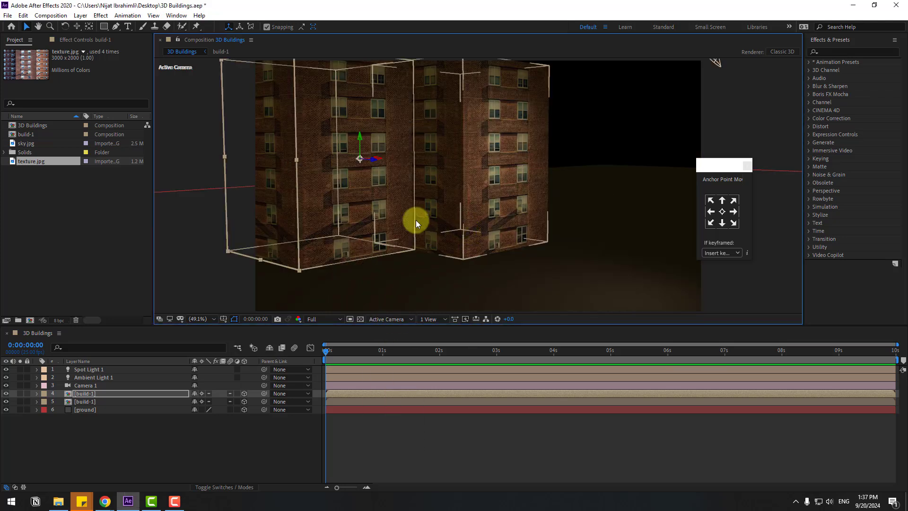
pyautogui.moveTo(415, 220); pyautogui.dragTo(386, 171)
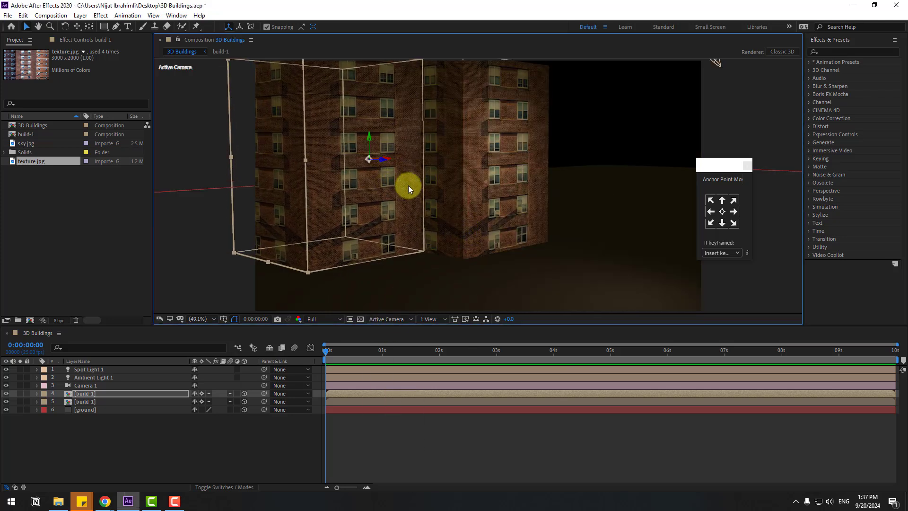
pyautogui.click(245, 462)
# Reframe the camera lower and farther right so both buildings fit in view with a lower horizon
pyautogui.press('c')
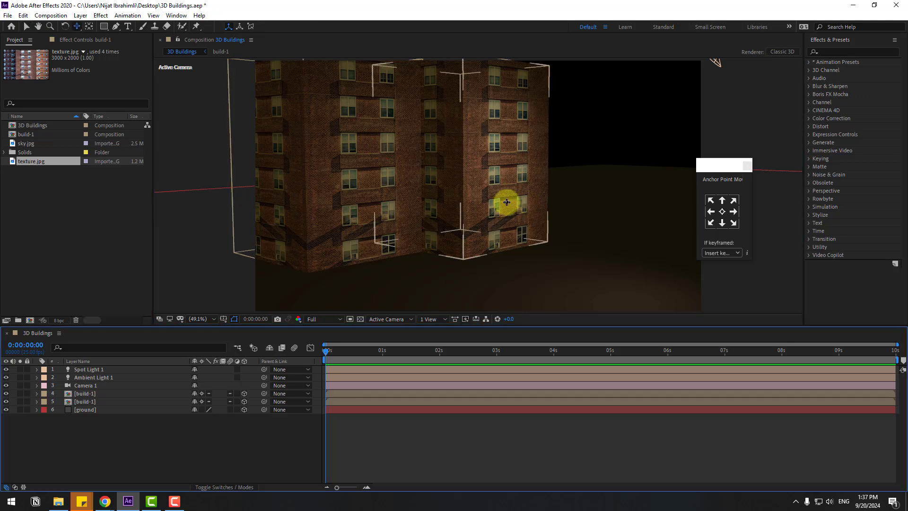
pyautogui.moveTo(497, 199)
pyautogui.mouseDown()
pyautogui.moveTo(511, 194)
pyautogui.moveTo(492, 197)
pyautogui.mouseUp()
pyautogui.press('v')
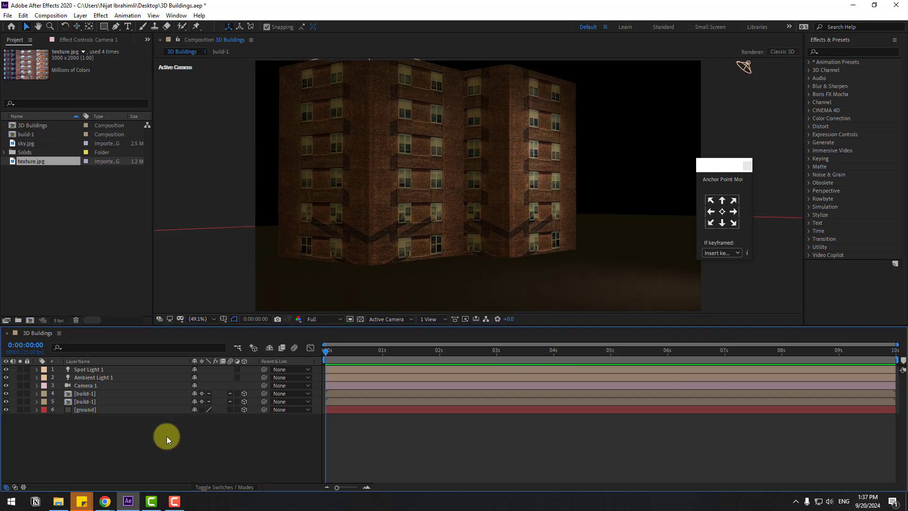
# Duplicate the left building and move the copy farther left, past the edge of the frame, to extend the row
pyautogui.click(91, 393)
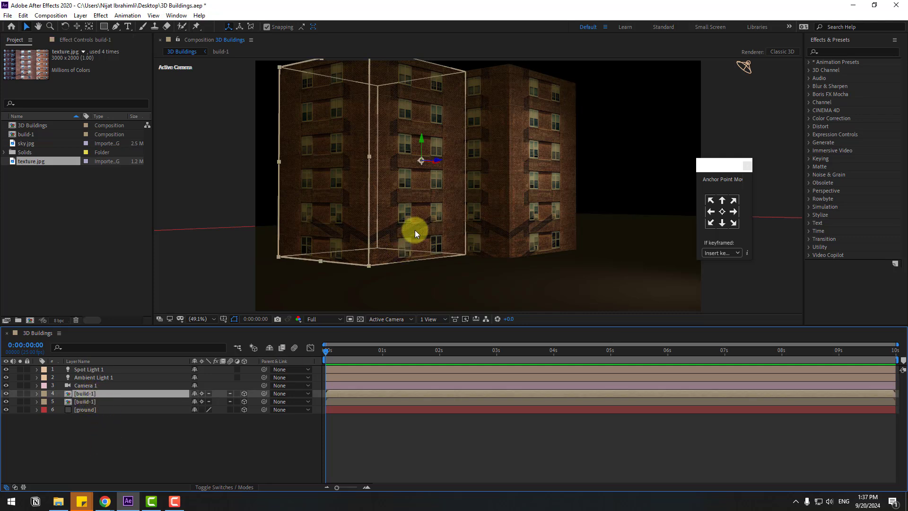
pyautogui.hotkey('ctrl', 'd')
pyautogui.moveTo(435, 162); pyautogui.dragTo(264, 170)
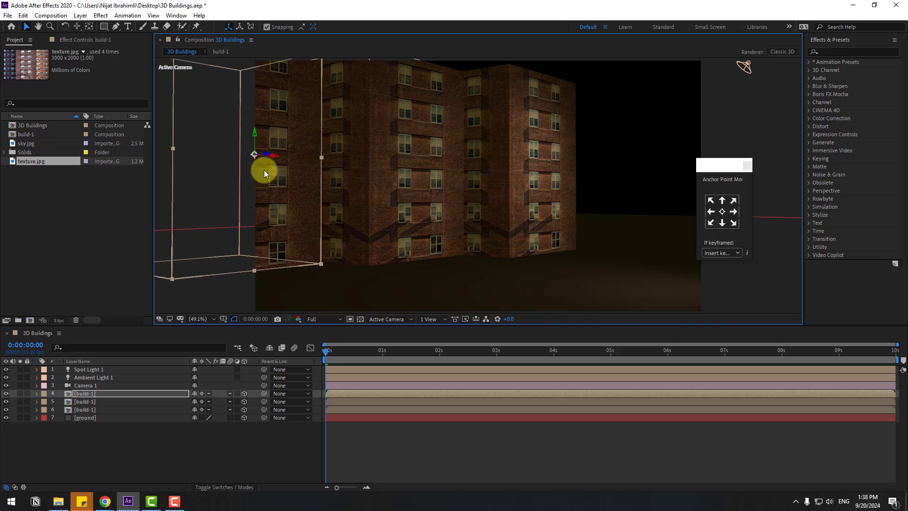
pyautogui.click(231, 436)
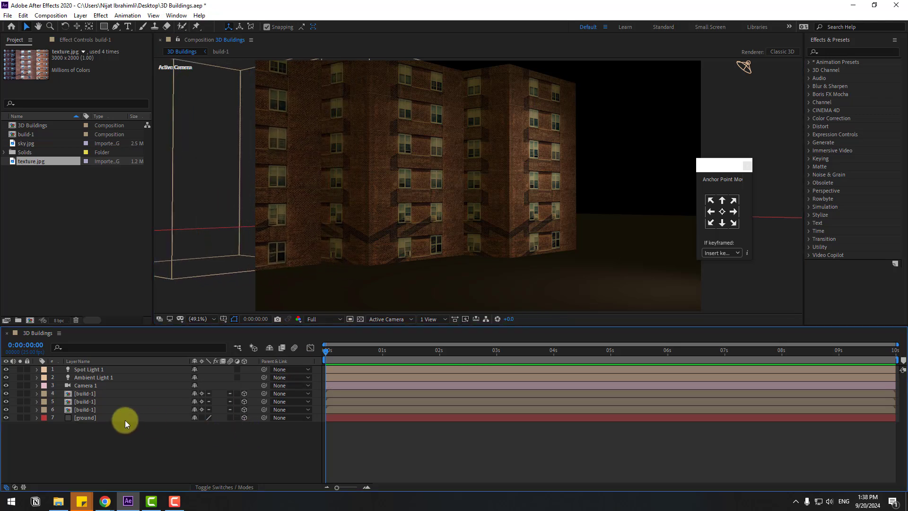
# Duplicate the right building twice and space the two copies farther right so the row recedes into the distance
pyautogui.click(90, 410)
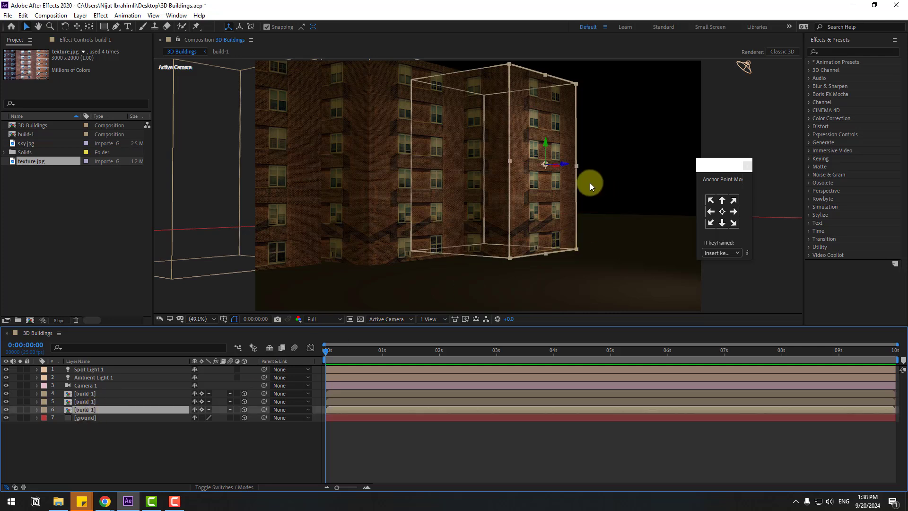
pyautogui.hotkey('ctrl', 'd')
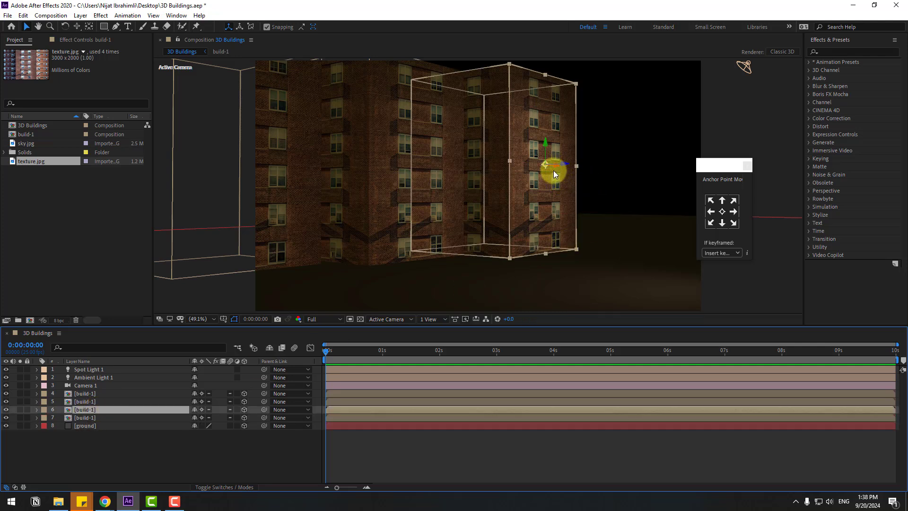
pyautogui.moveTo(557, 168); pyautogui.dragTo(779, 148)
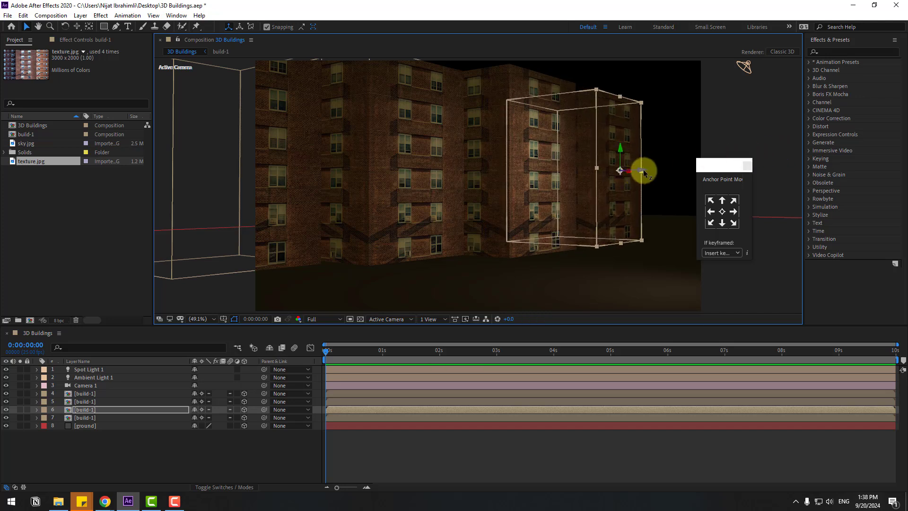
pyautogui.moveTo(644, 173); pyautogui.dragTo(756, 164)
pyautogui.hotkey('ctrl', 'd')
pyautogui.moveTo(684, 175); pyautogui.dragTo(724, 176)
pyautogui.click(241, 449)
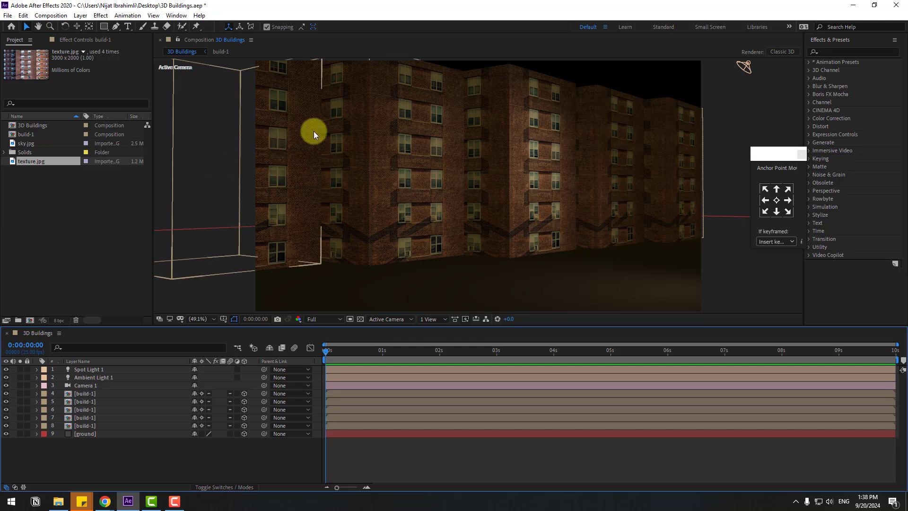
# Place sky.jpg beneath all layers and colorize it with Hue/Saturation at hue 149°, saturation 7 and lightness -31
pyautogui.click(38, 142)
pyautogui.moveTo(34, 145); pyautogui.dragTo(114, 465)
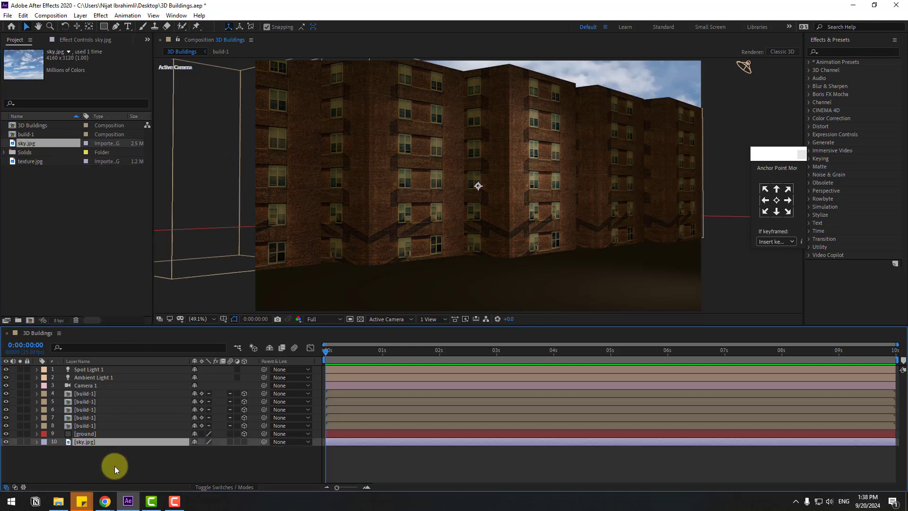
pyautogui.click(836, 54)
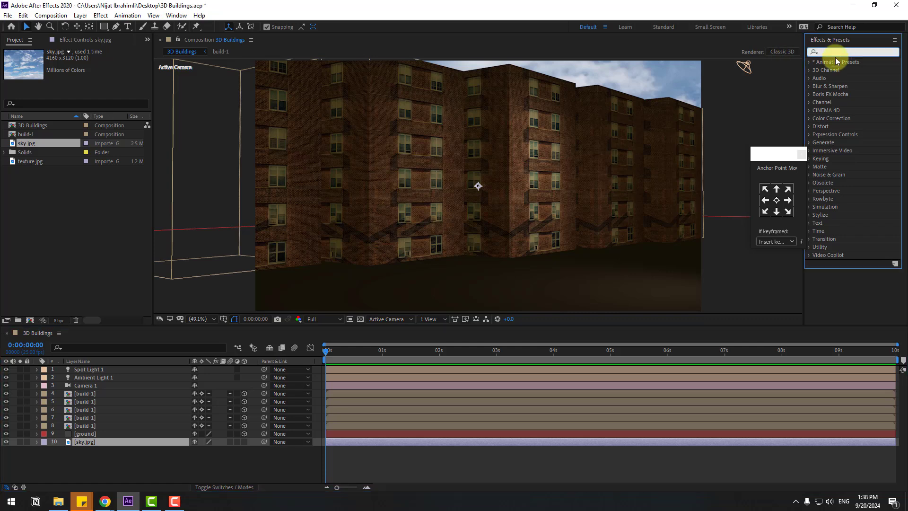
pyautogui.write('hue')
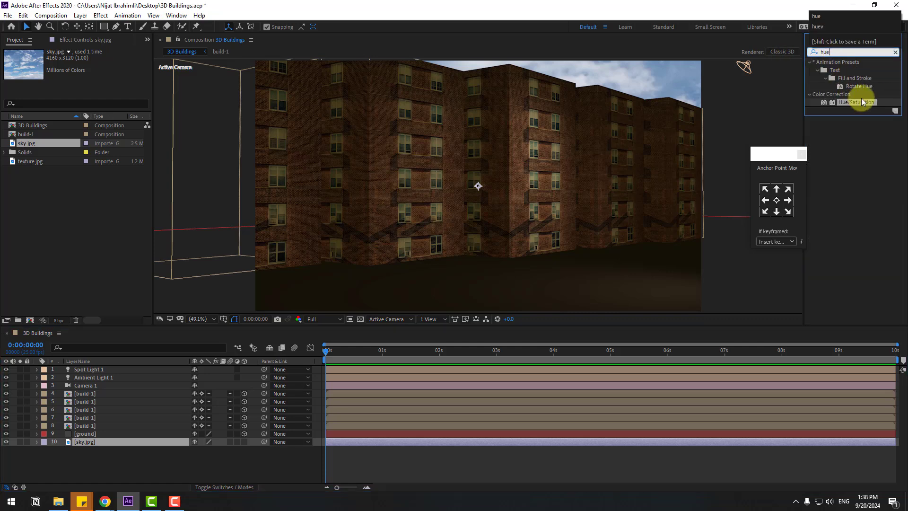
pyautogui.moveTo(869, 101); pyautogui.dragTo(80, 443)
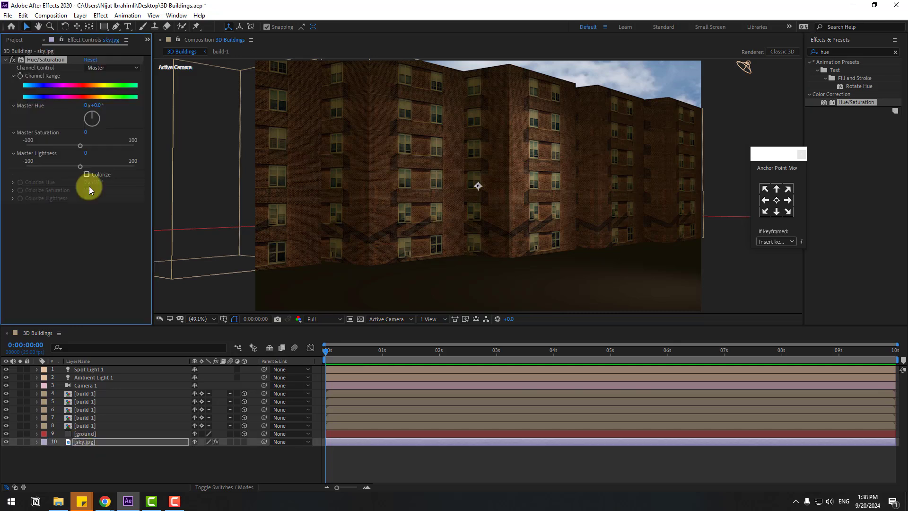
pyautogui.click(86, 175)
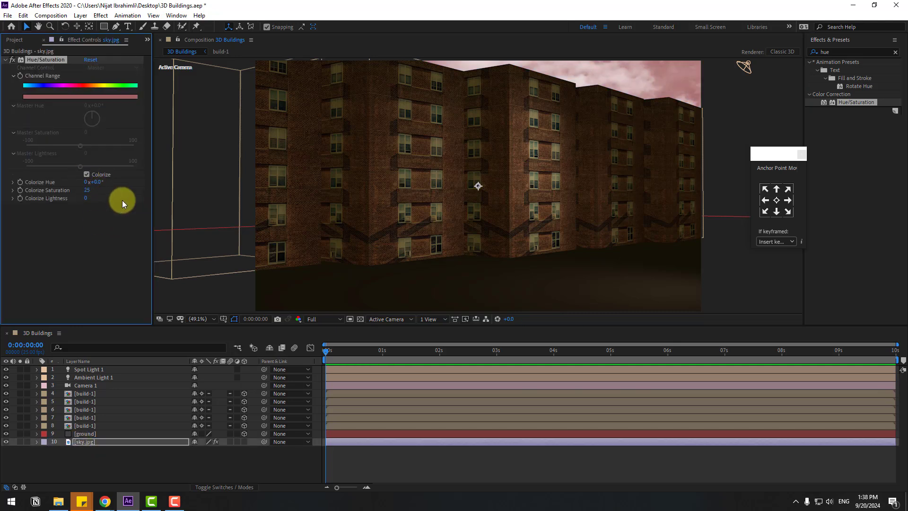
pyautogui.moveTo(104, 183)
pyautogui.mouseDown()
pyautogui.moveTo(181, 178)
pyautogui.moveTo(60, 197)
pyautogui.moveTo(123, 179)
pyautogui.moveTo(74, 198)
pyautogui.moveTo(93, 193)
pyautogui.mouseUp()
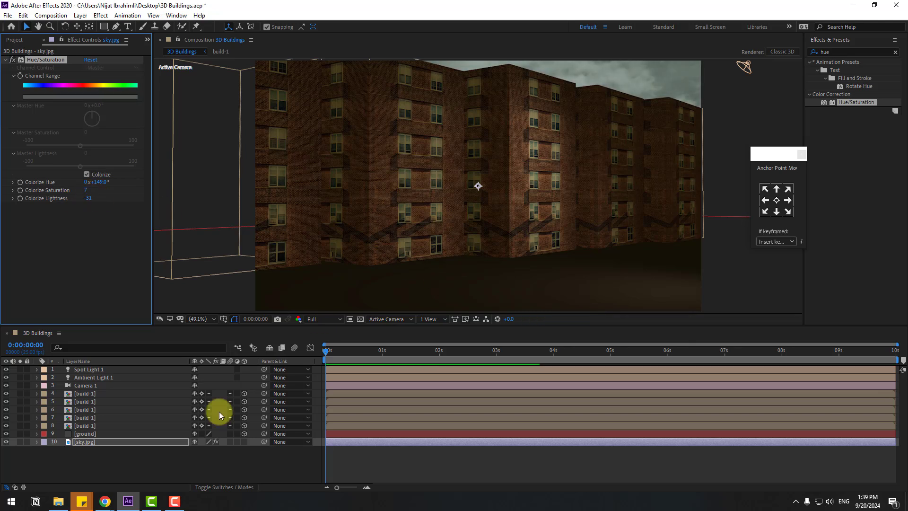
# Set the sky layer's horizontal position to 1447 and add a position keyframe at the first frame
pyautogui.click(80, 443)
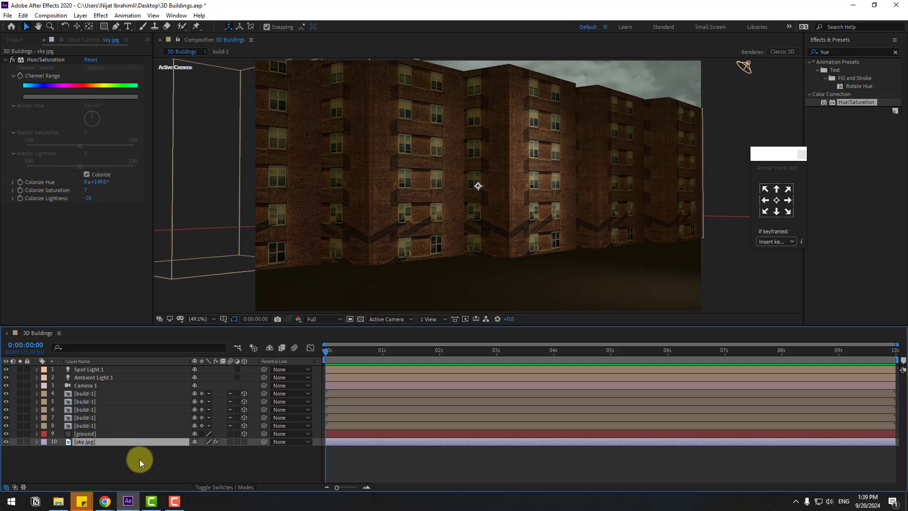
pyautogui.press('p')
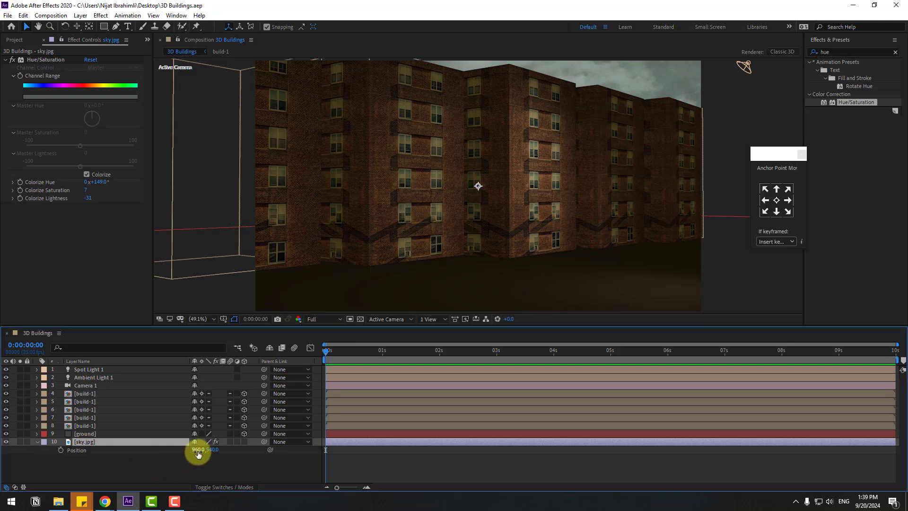
pyautogui.moveTo(198, 452); pyautogui.dragTo(425, 449)
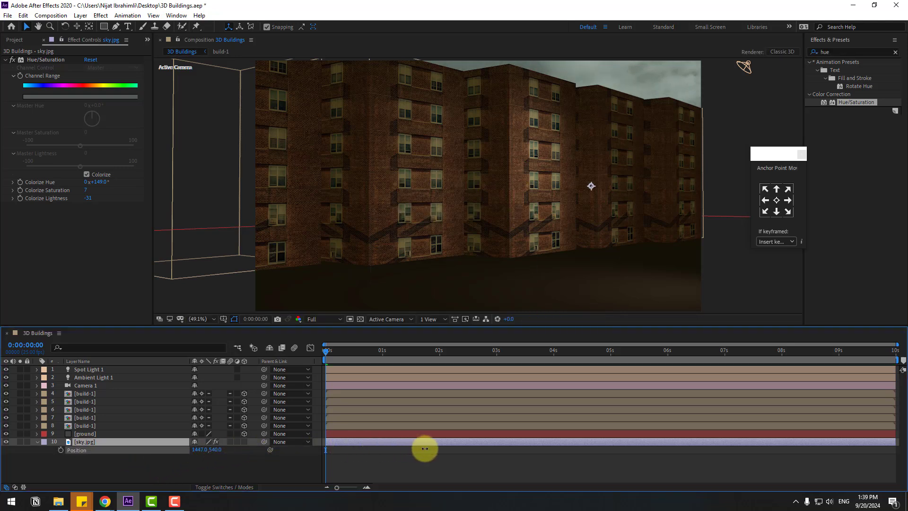
pyautogui.click(60, 450)
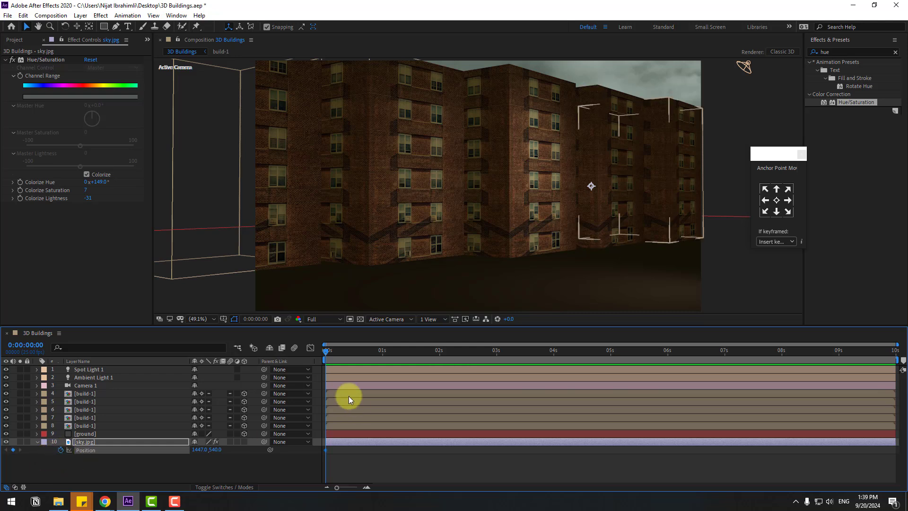
# Keyframe the sky's horizontal position to 657 at the last frame with Quarter preview resolution, and play back the cloud movement
pyautogui.click(901, 358)
pyautogui.click(326, 319)
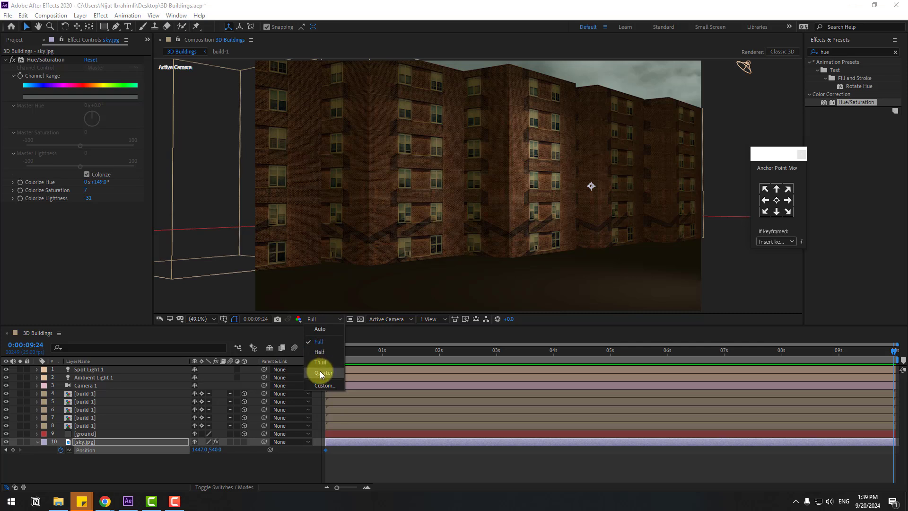
pyautogui.click(320, 373)
pyautogui.moveTo(194, 450); pyautogui.dragTo(151, 450)
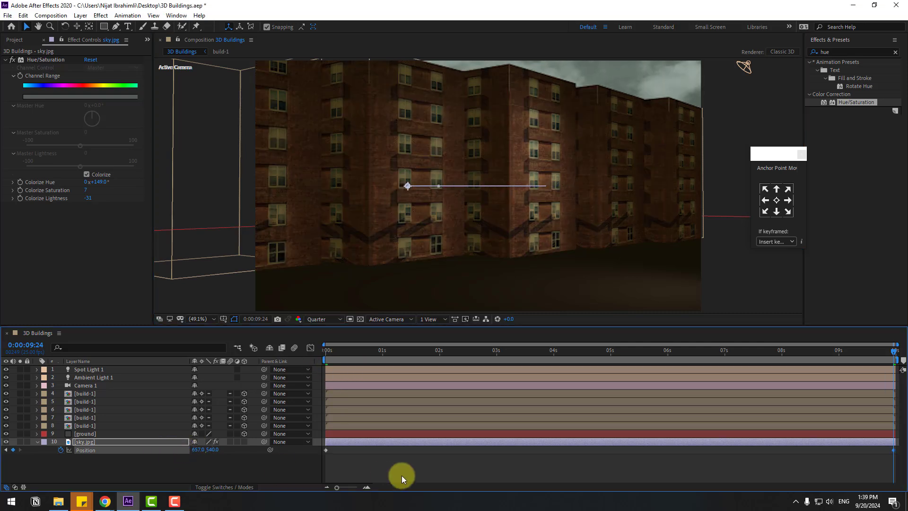
pyautogui.click(418, 461)
pyautogui.press('space')
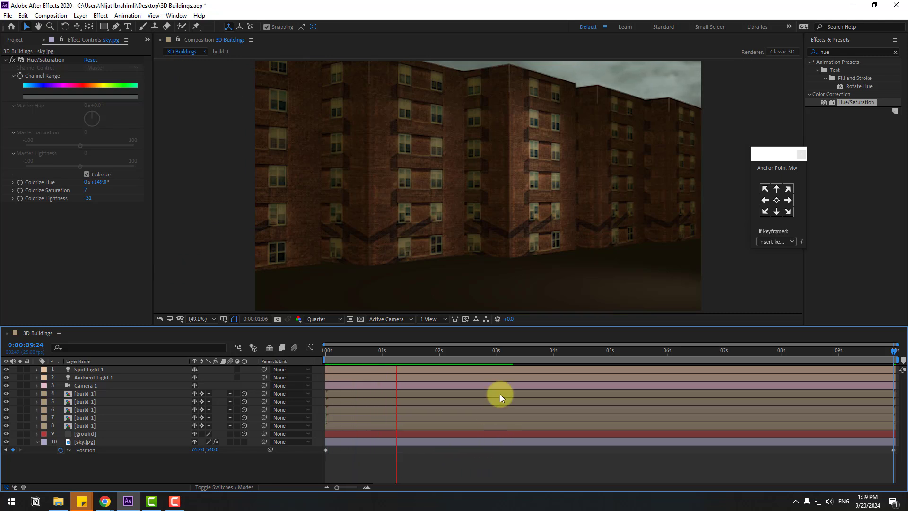
pyautogui.press('space')
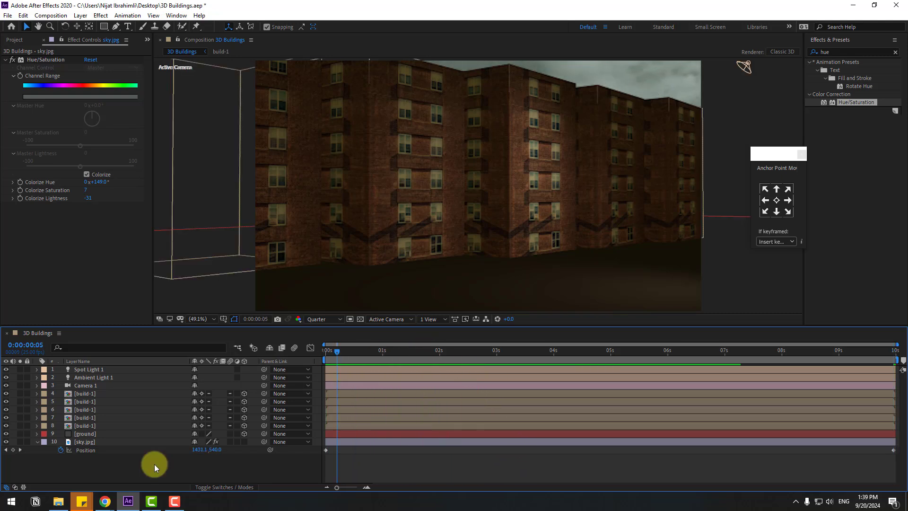
# Reframe the camera closer to the row of buildings and deselect all layers
pyautogui.press('y')
pyautogui.moveTo(456, 217); pyautogui.dragTo(435, 295)
pyautogui.press('c')
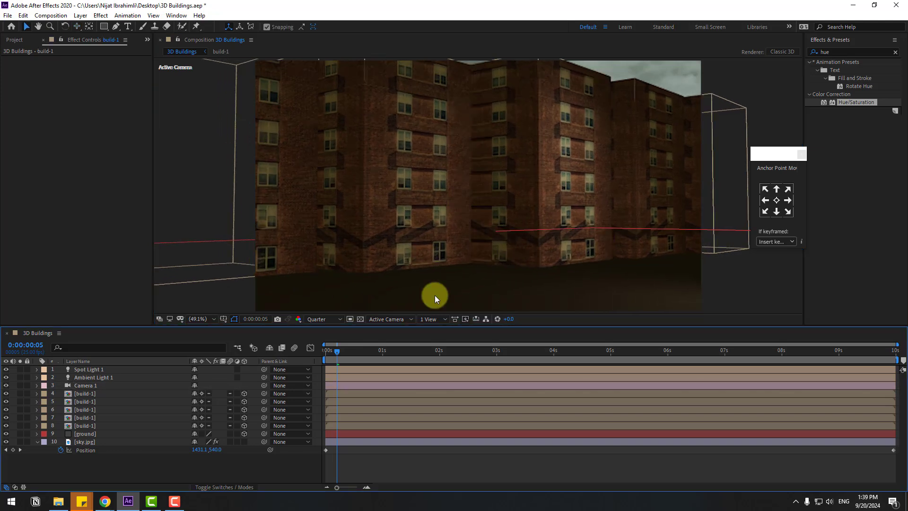
pyautogui.press('v')
pyautogui.click(137, 364)
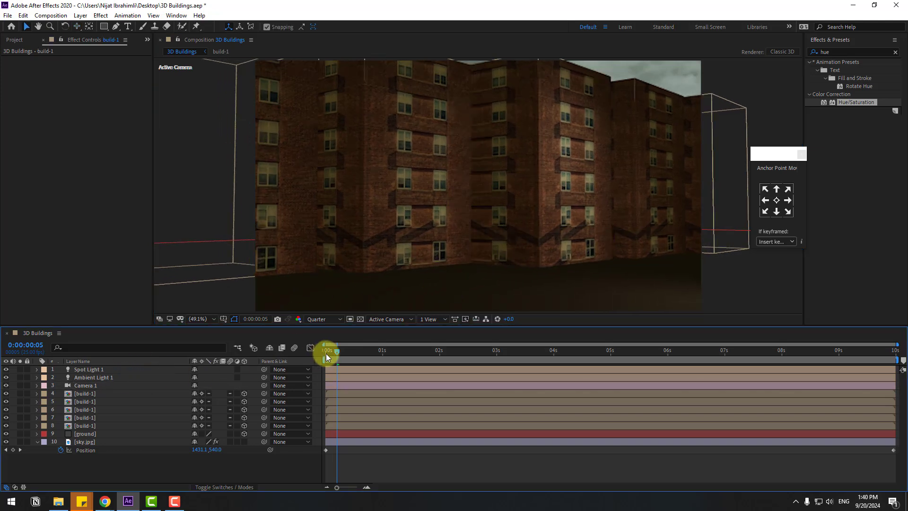
# Return to the first frame and change Ambient Light 1 to a pale blue color with 16% intensity
pyautogui.moveTo(341, 356); pyautogui.dragTo(319, 354)
pyautogui.doubleClick(92, 378)
pyautogui.click(185, 189)
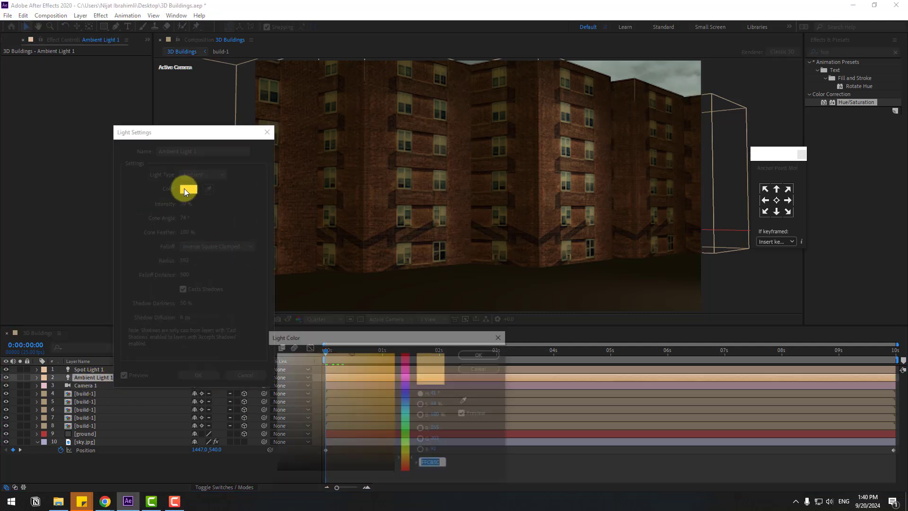
pyautogui.moveTo(407, 418); pyautogui.dragTo(403, 407)
pyautogui.moveTo(350, 372); pyautogui.dragTo(283, 354)
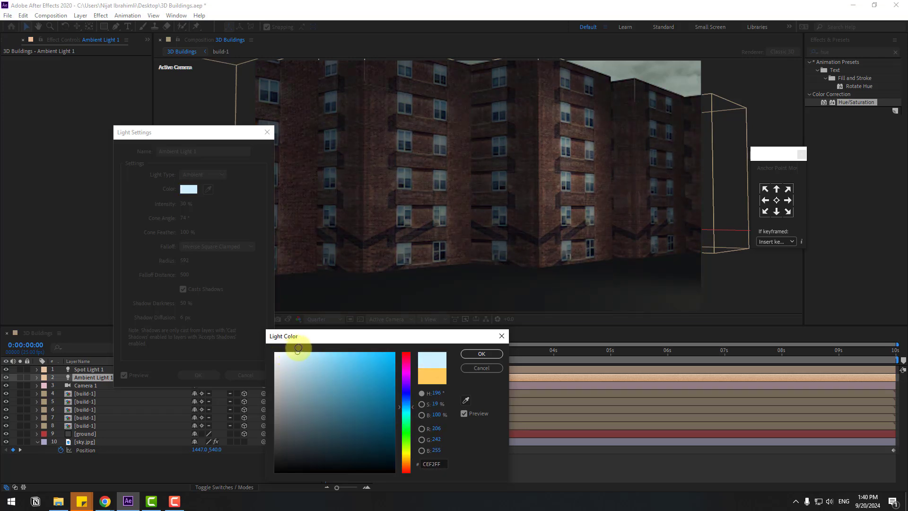
pyautogui.click(479, 354)
pyautogui.moveTo(184, 206); pyautogui.dragTo(176, 203)
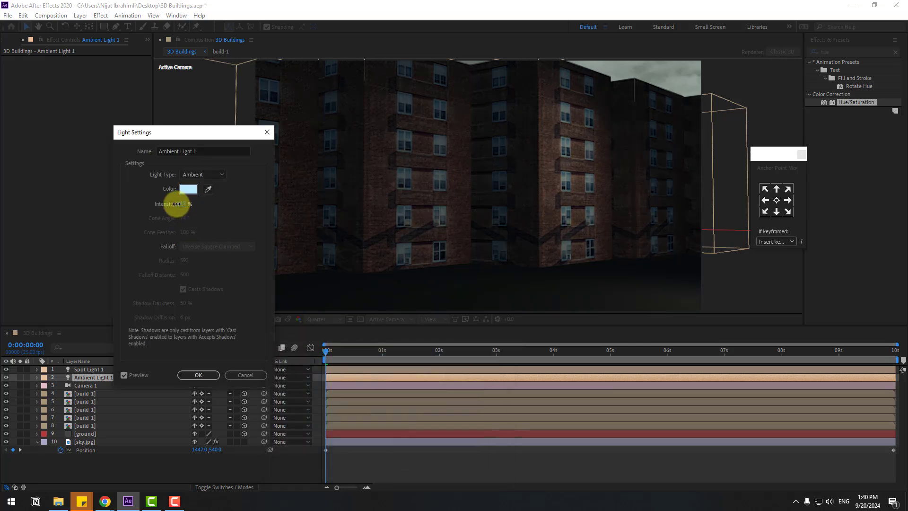
pyautogui.click(194, 376)
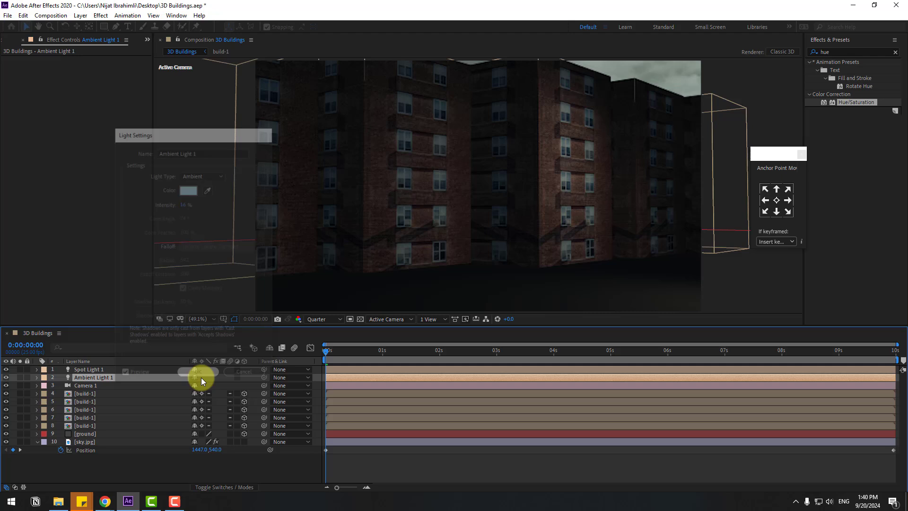
# Set Spot Light 1 to a pale blue color with 209% intensity, 94° cone angle, 49% cone feather and 695 radius
pyautogui.doubleClick(85, 370)
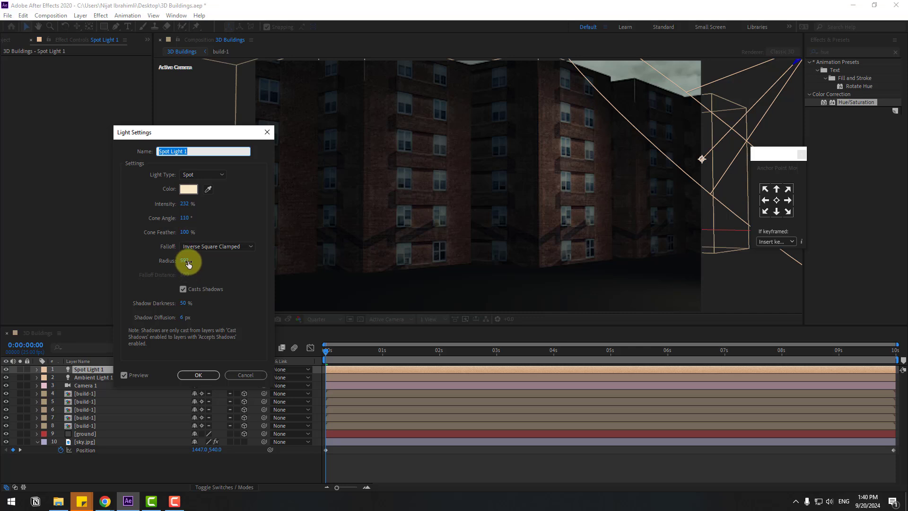
pyautogui.moveTo(188, 262); pyautogui.dragTo(179, 210)
pyautogui.click(188, 190)
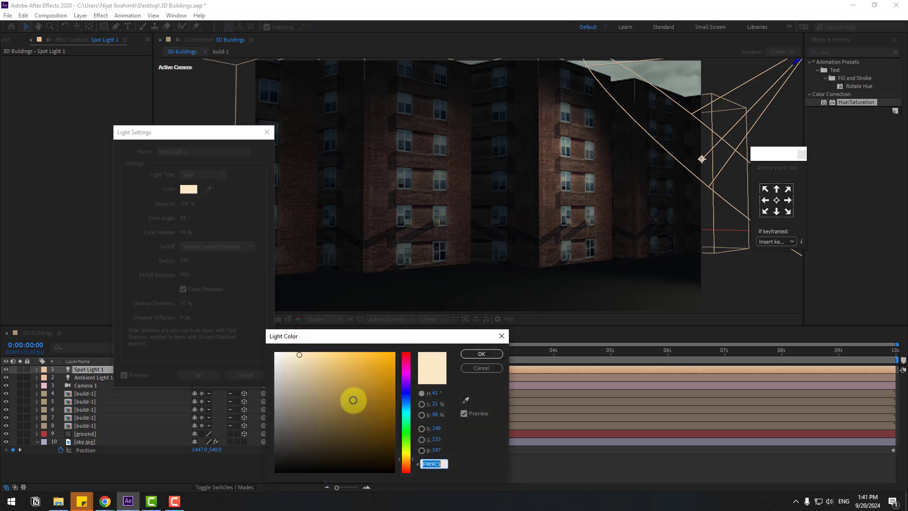
pyautogui.moveTo(408, 459); pyautogui.dragTo(407, 407)
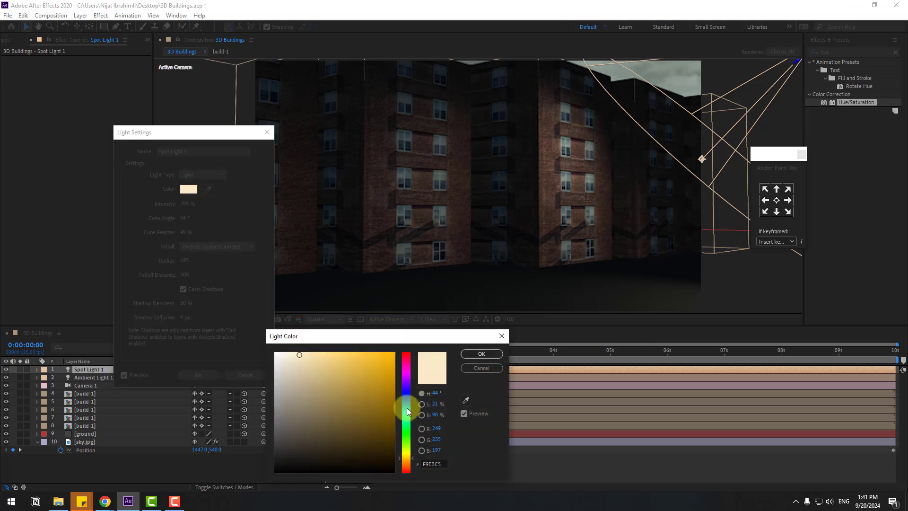
pyautogui.moveTo(352, 382); pyautogui.dragTo(313, 344)
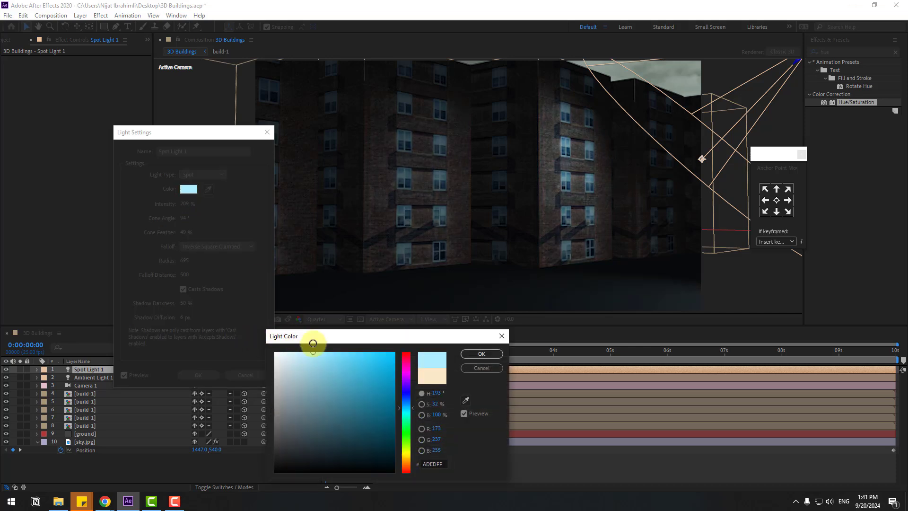
pyautogui.click(462, 353)
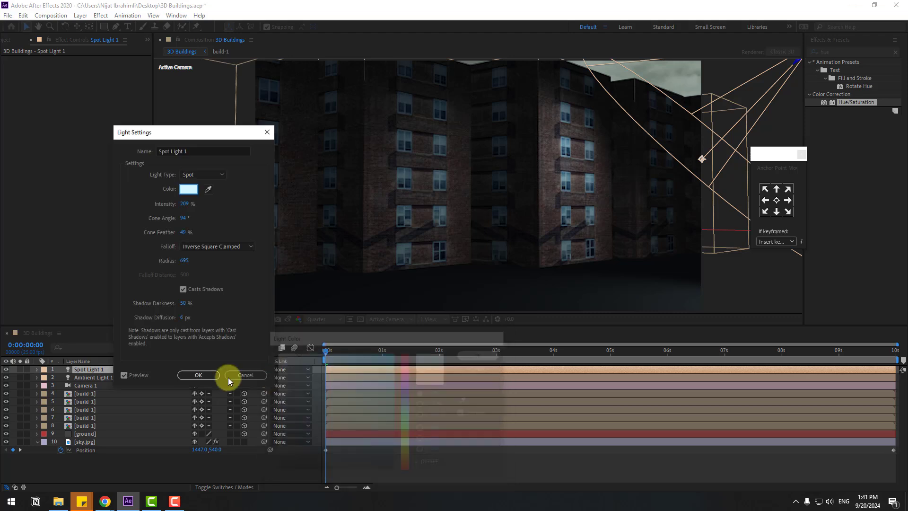
pyautogui.click(208, 374)
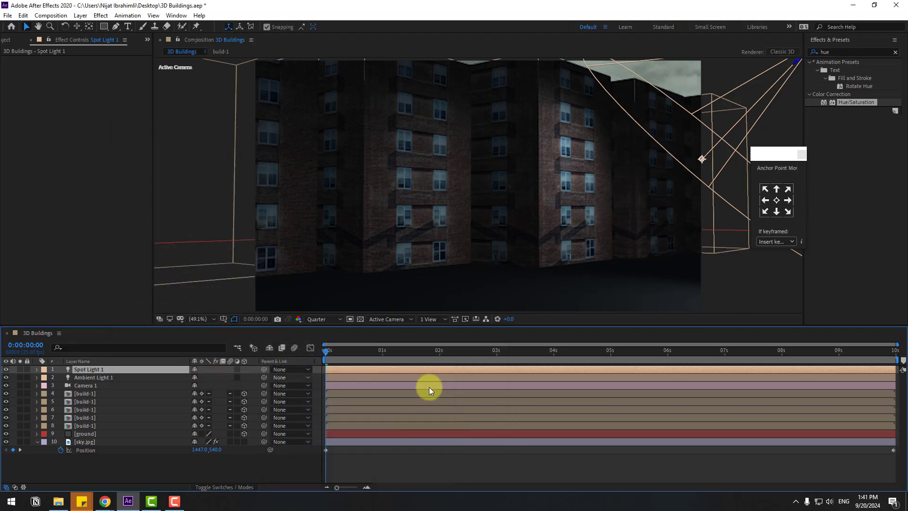
# Raise the ground layer slightly along its vertical axis toward the bases of the buildings and deselect it
pyautogui.click(84, 435)
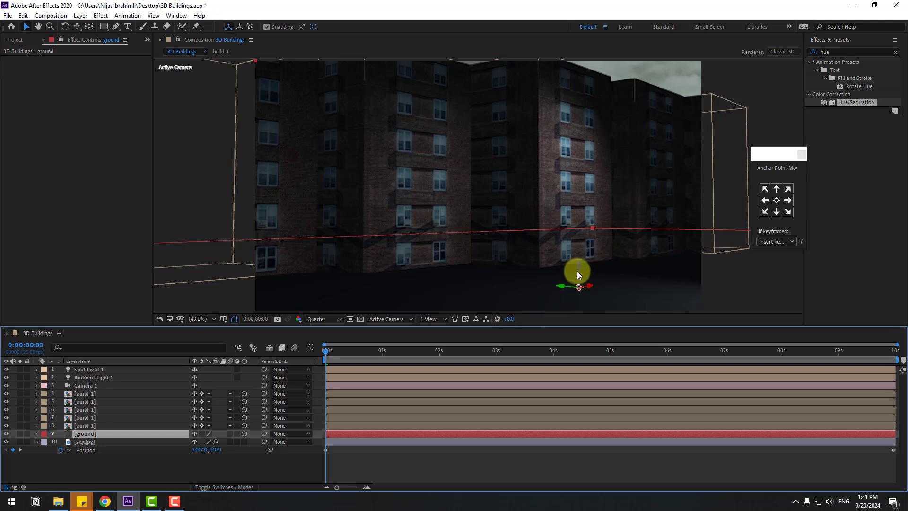
pyautogui.moveTo(578, 267); pyautogui.dragTo(581, 234)
pyautogui.click(117, 466)
# Create a new adjustment layer in the 3D Buildings composition and rename it rain
pyautogui.rightClick(114, 467)
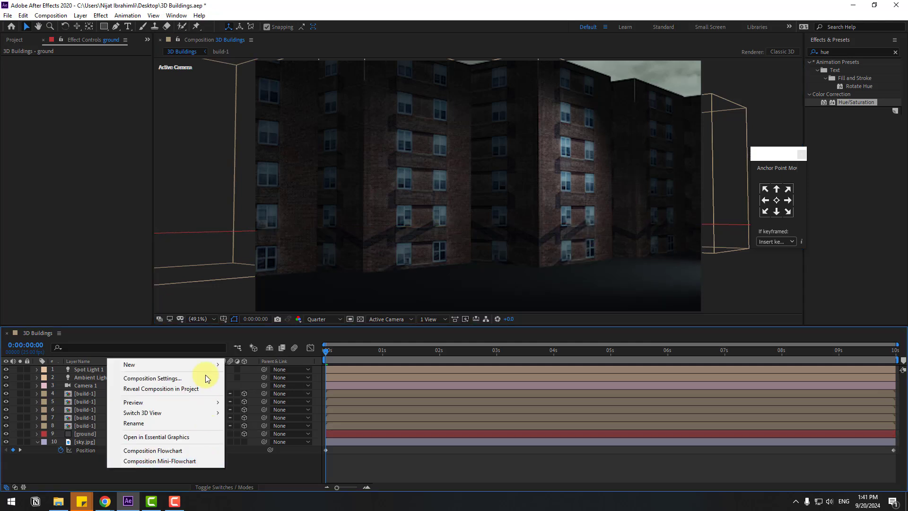
pyautogui.moveTo(196, 364)
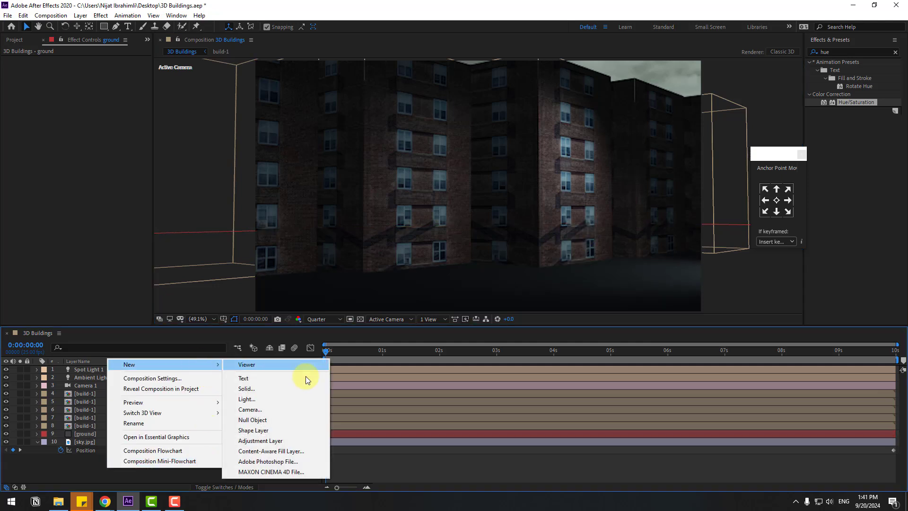
pyautogui.click(250, 440)
pyautogui.press('Return')
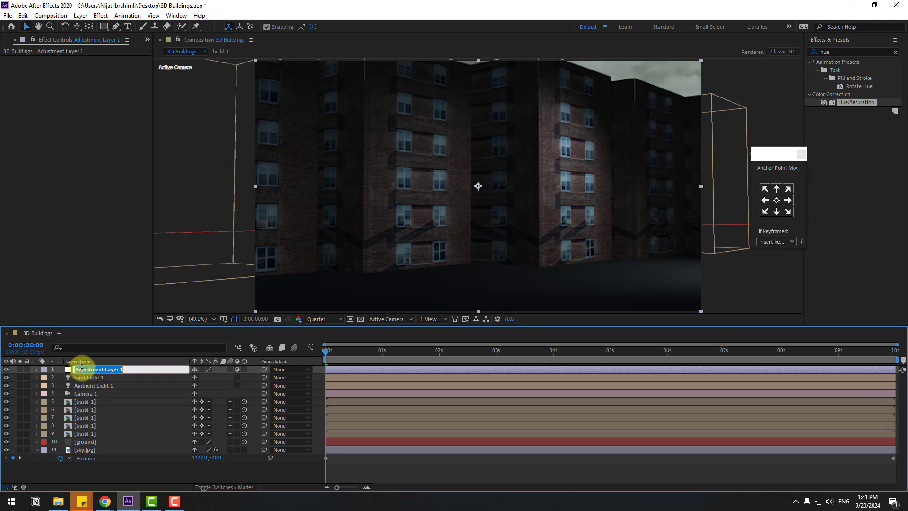
pyautogui.write('rain')
pyautogui.press('Return')
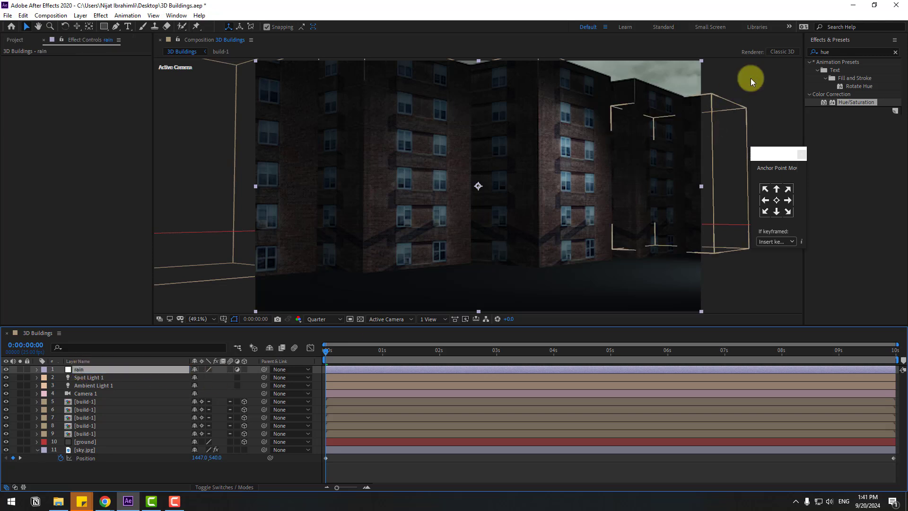
# Find the CC Rainfall effect and apply it to the rain layer
pyautogui.click(825, 51)
pyautogui.write('cc ra')
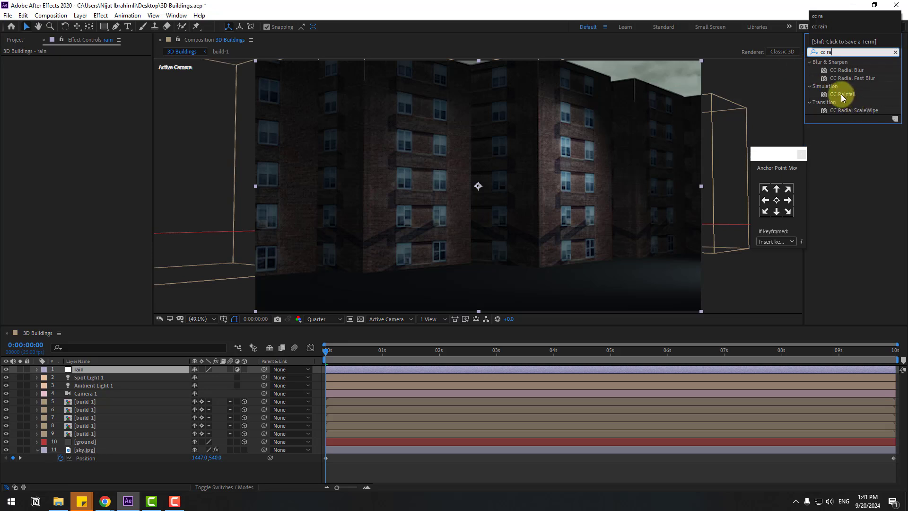
pyautogui.moveTo(839, 95)
pyautogui.mouseDown()
pyautogui.moveTo(304, 317)
pyautogui.moveTo(67, 375)
pyautogui.moveTo(78, 372)
pyautogui.mouseUp()
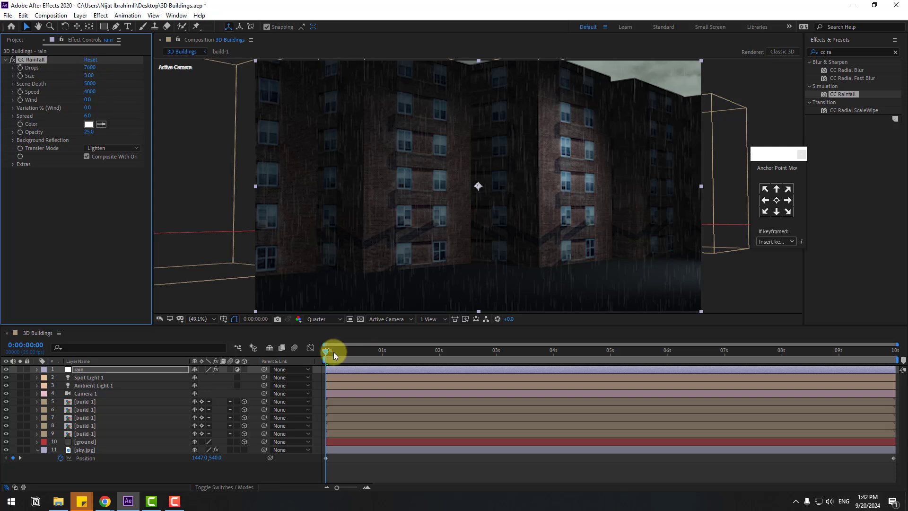
# Set the rainfall's Drops to 2800, Size to 3.78 and Wind to 780, and play back the rain from the first frame
pyautogui.moveTo(334, 352)
pyautogui.mouseDown()
pyautogui.moveTo(436, 348)
pyautogui.moveTo(336, 351)
pyautogui.mouseUp()
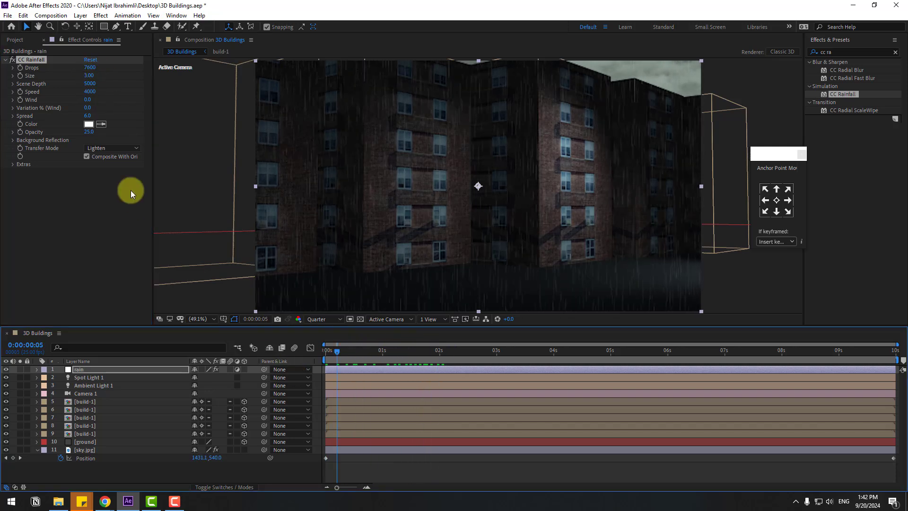
pyautogui.moveTo(88, 100); pyautogui.dragTo(328, 222)
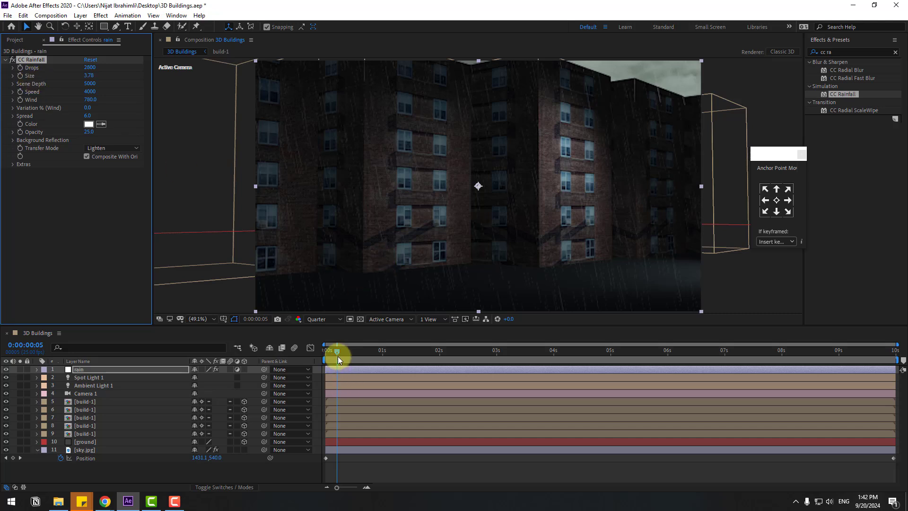
pyautogui.moveTo(337, 357); pyautogui.dragTo(317, 359)
pyautogui.press('space')
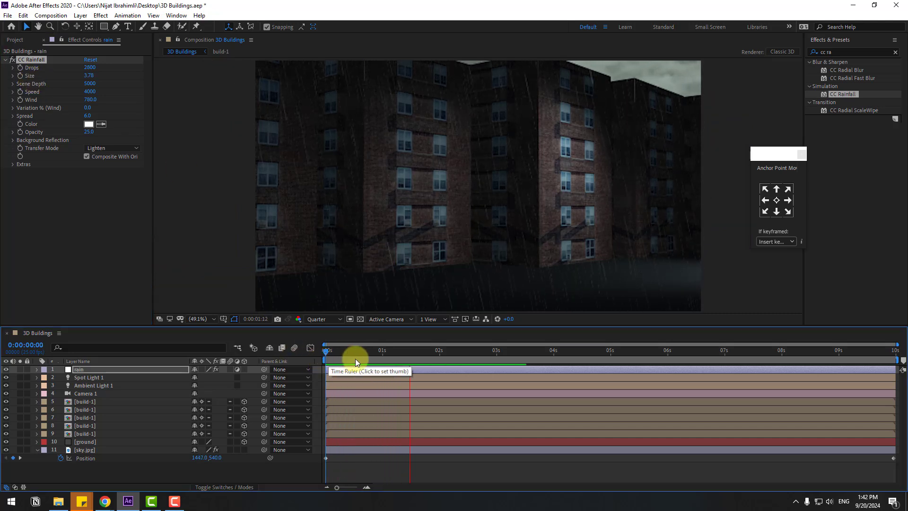
pyautogui.press('space')
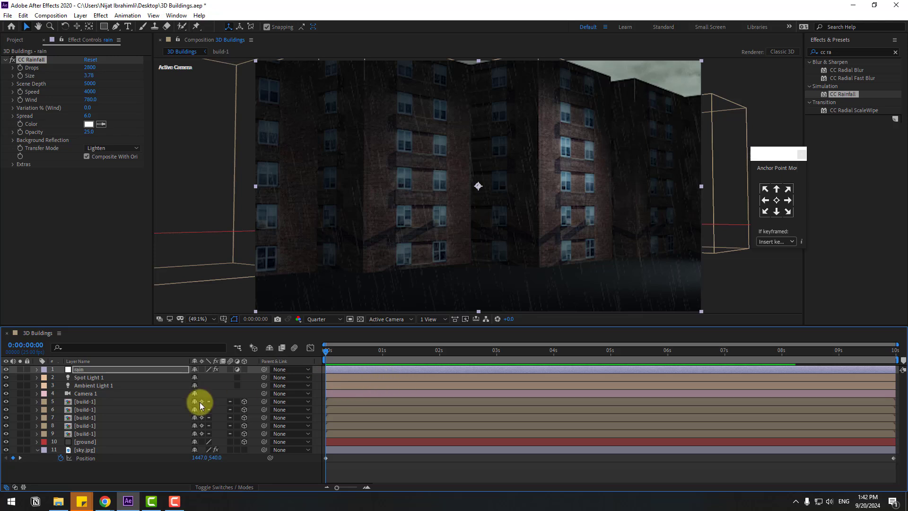
# Create an orbit null for Camera 1 and center the null's anchor point
pyautogui.click(84, 395)
pyautogui.rightClick(87, 394)
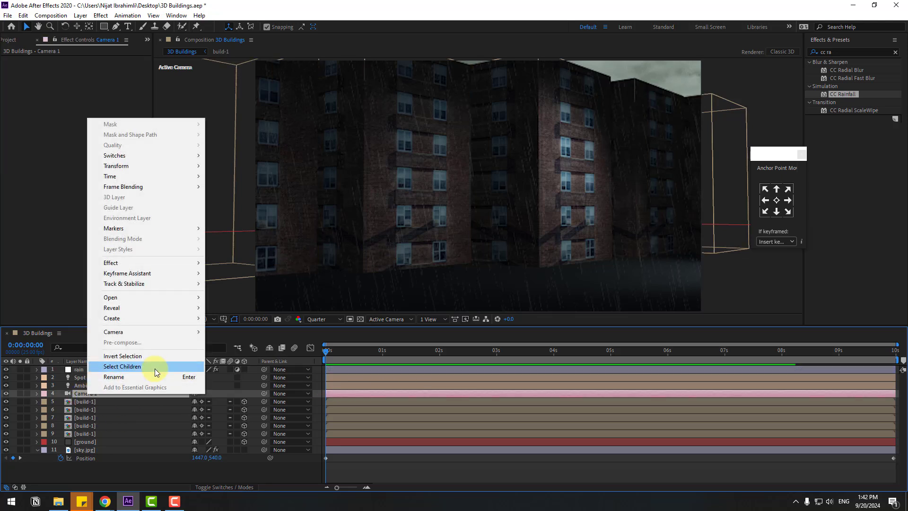
pyautogui.moveTo(179, 334)
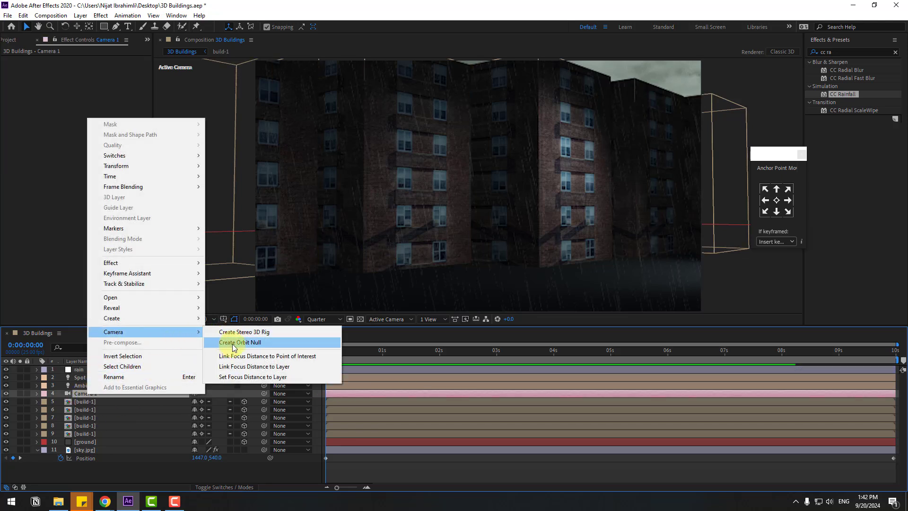
pyautogui.click(235, 344)
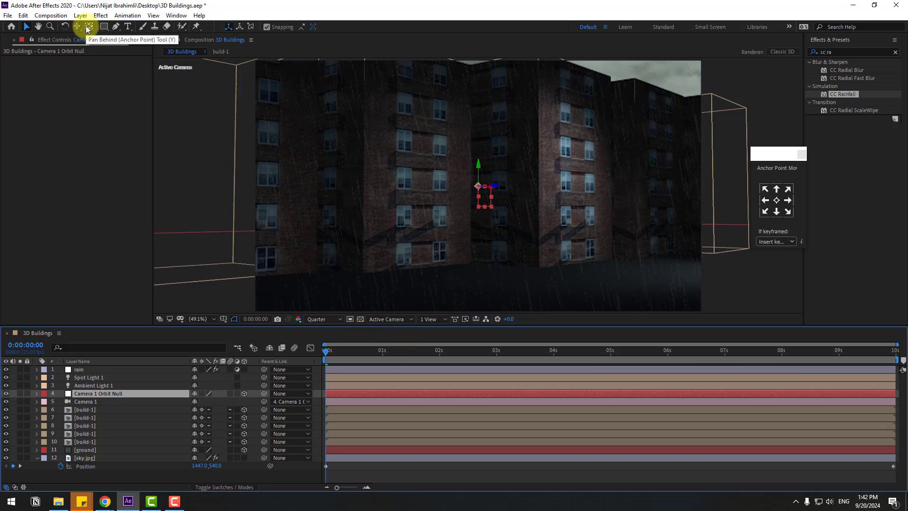
pyautogui.hotkey('ctrl', 'alt', 'Home')
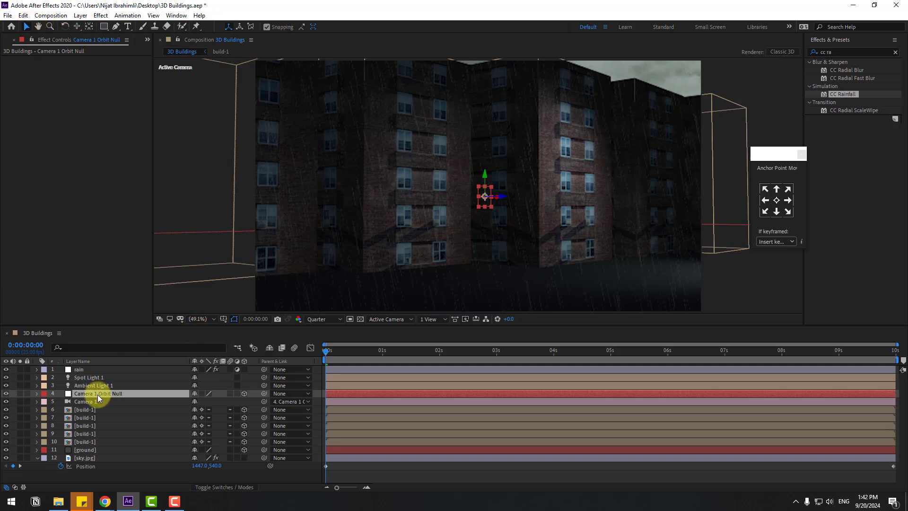
# Keyframe the orbit null's position at the first frame and its X position to 1076.8 at the last frame, and play back the camera move
pyautogui.press('p')
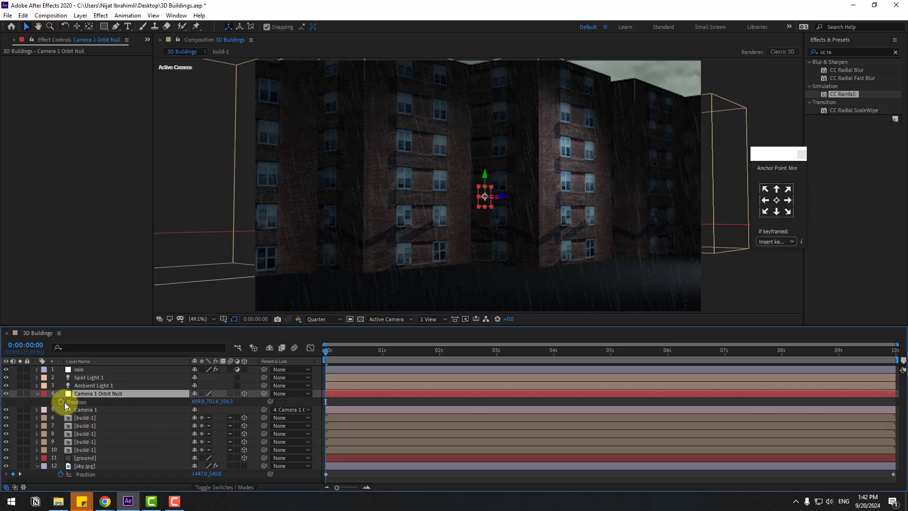
pyautogui.click(65, 402)
pyautogui.moveTo(526, 354); pyautogui.dragTo(897, 356)
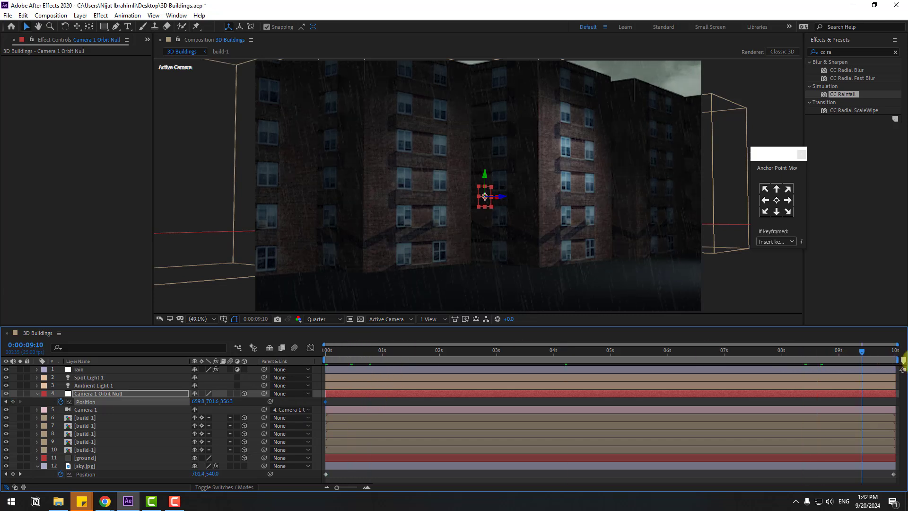
pyautogui.moveTo(201, 404); pyautogui.dragTo(352, 379)
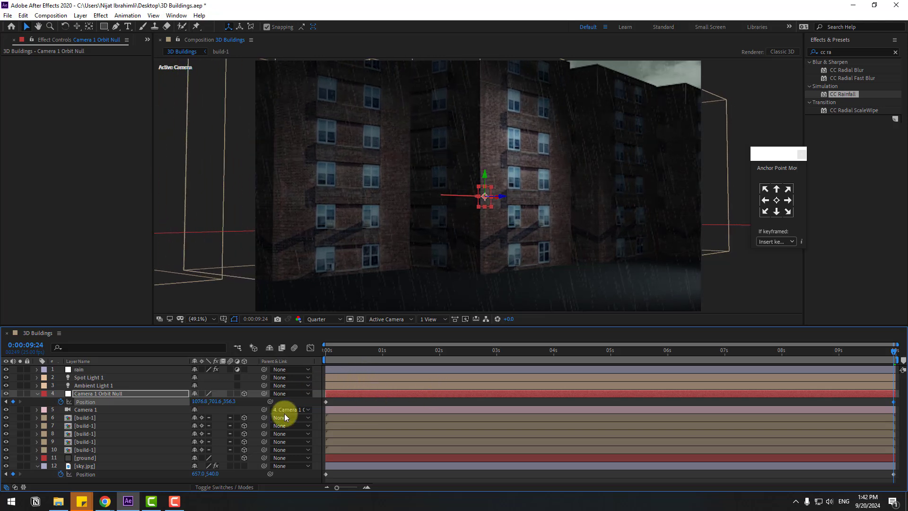
pyautogui.press('space')
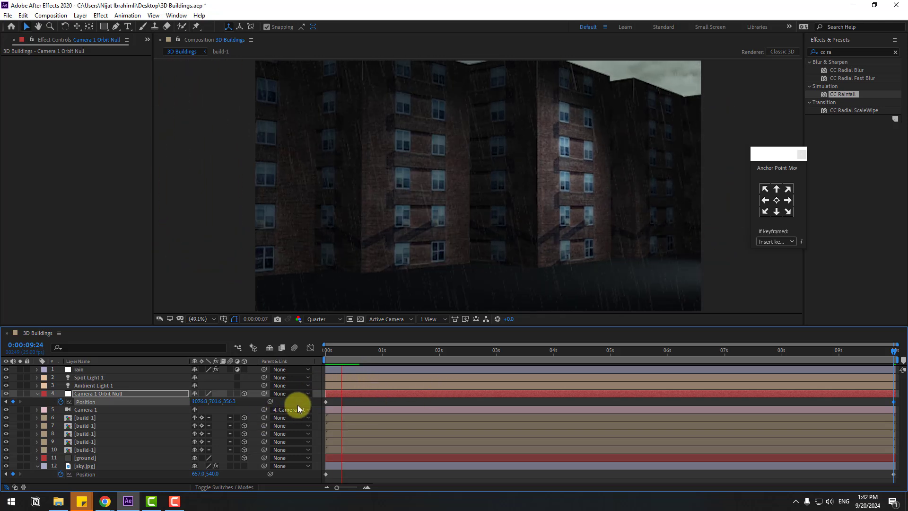
pyautogui.press('space')
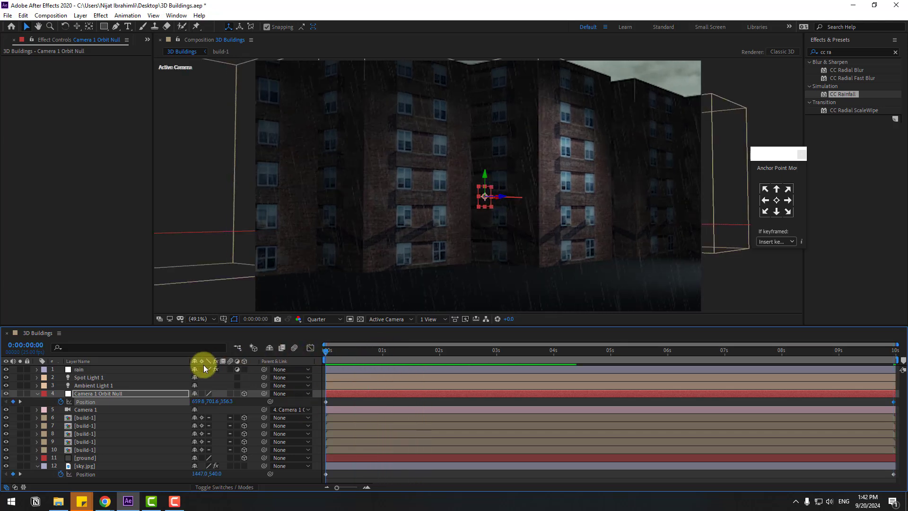
# Reveal the orbit null's rotation properties and add X and Y Rotation keyframes at the first frame
pyautogui.click(128, 395)
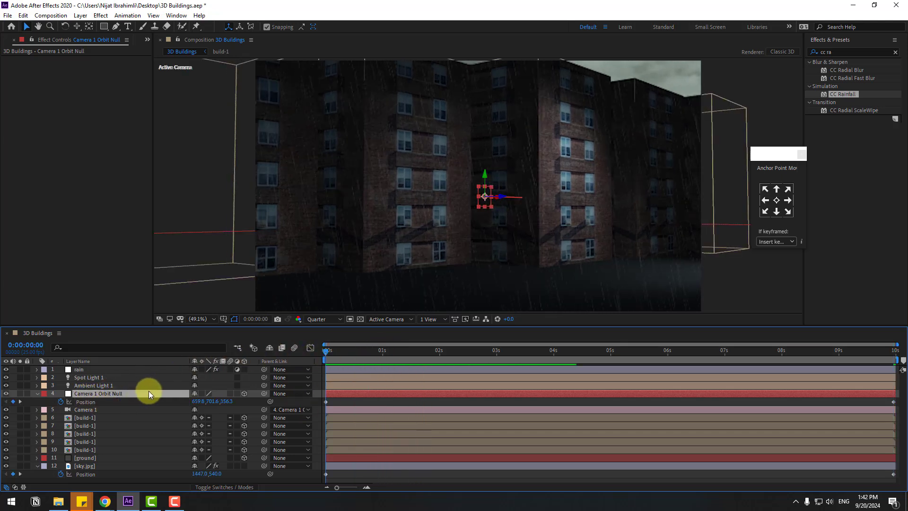
pyautogui.hotkey('shift', 'r')
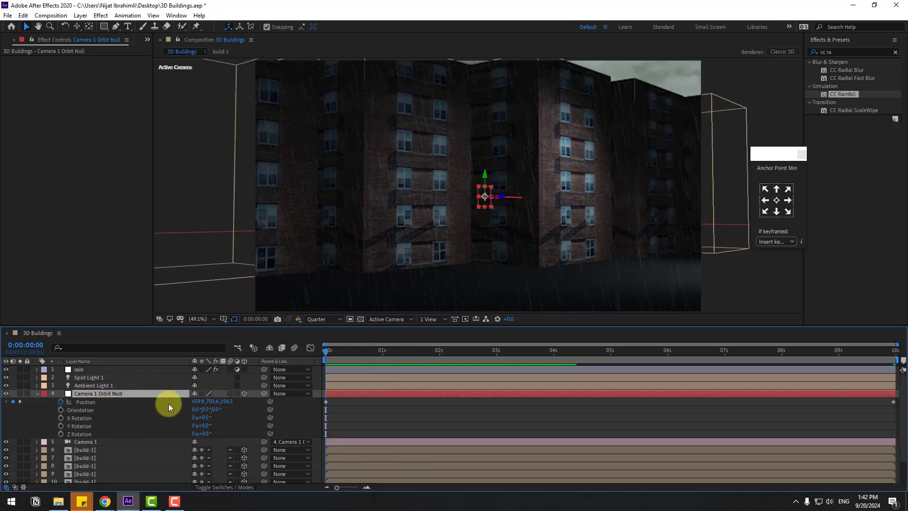
pyautogui.click(60, 419)
pyautogui.click(61, 426)
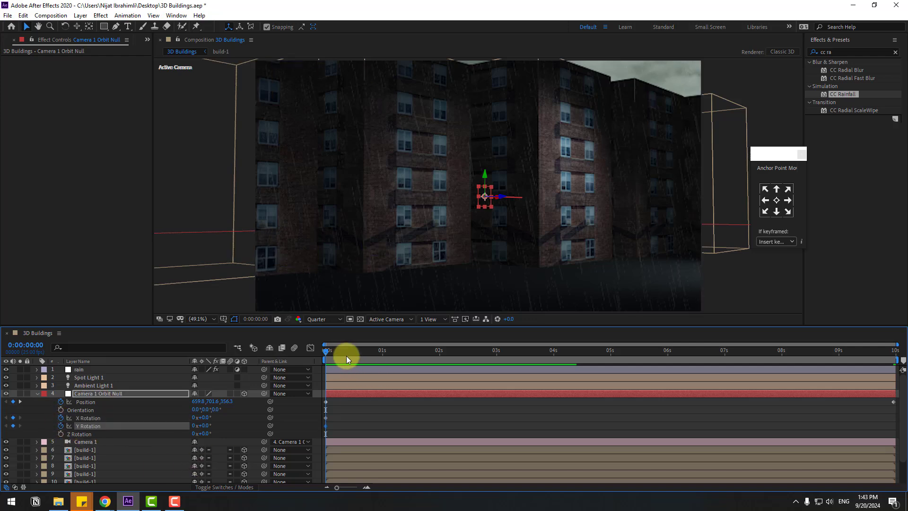
# Keyframe the orbit null's Y Rotation to -9° and X Rotation to 3° at the last frame, and play back the animation
pyautogui.click(720, 350)
pyautogui.moveTo(853, 350); pyautogui.dragTo(894, 350)
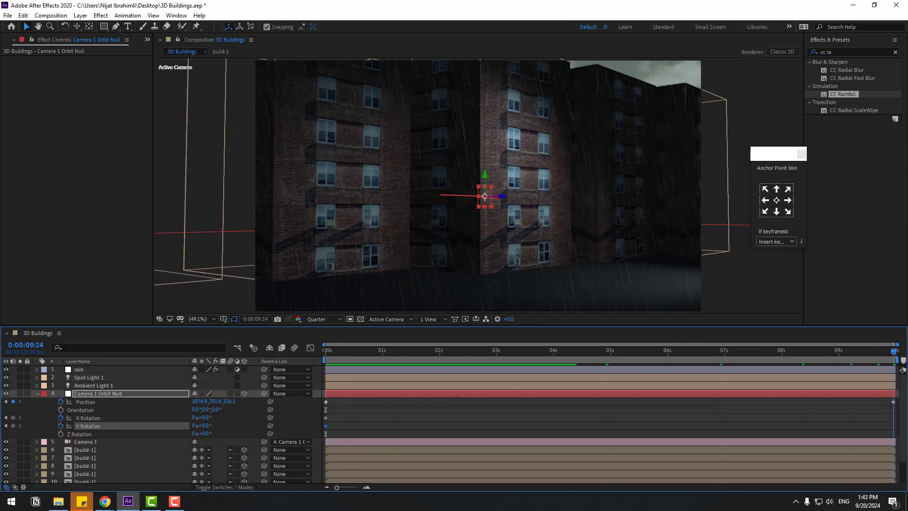
pyautogui.click(382, 425)
pyautogui.moveTo(201, 425)
pyautogui.mouseDown()
pyautogui.moveTo(203, 415)
pyautogui.moveTo(444, 391)
pyautogui.moveTo(207, 418)
pyautogui.mouseUp()
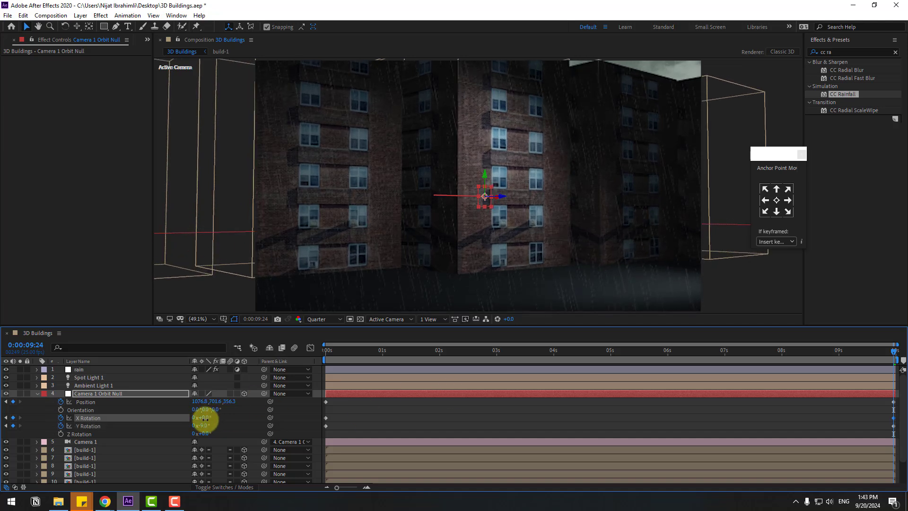
pyautogui.click(206, 418)
pyautogui.click(272, 437)
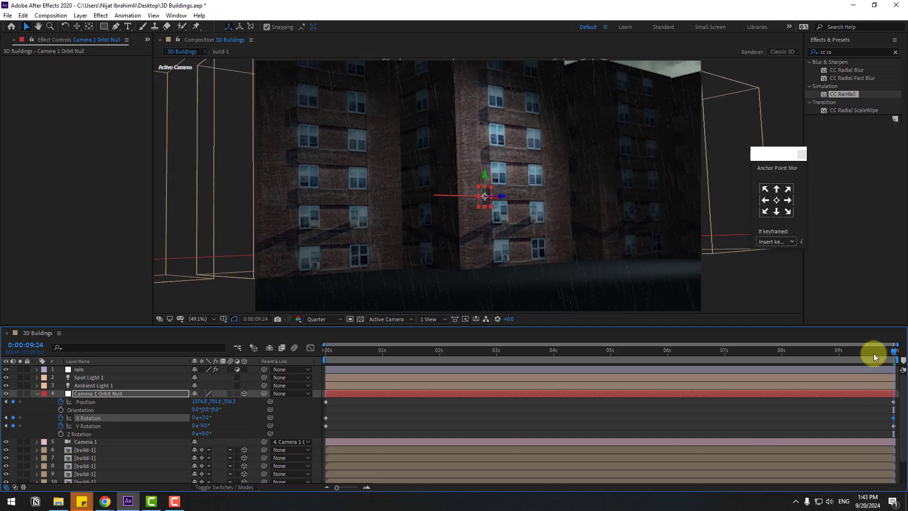
pyautogui.press('space')
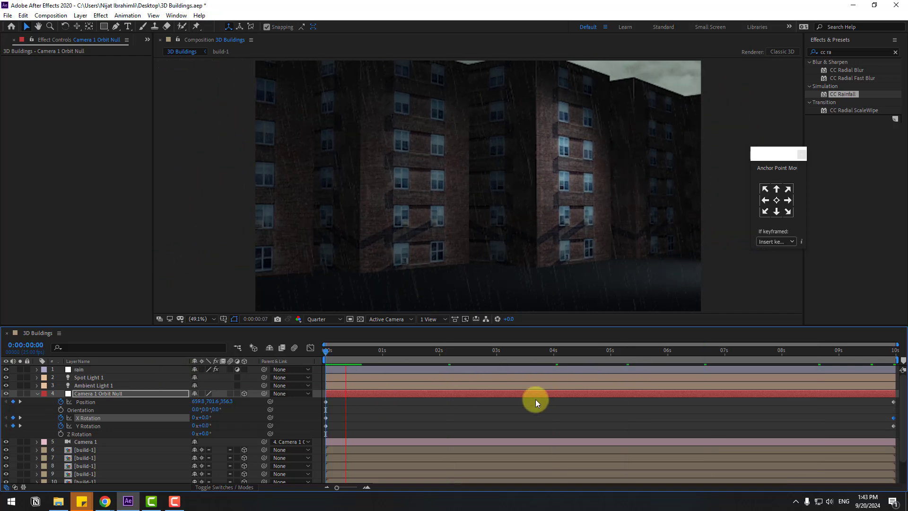